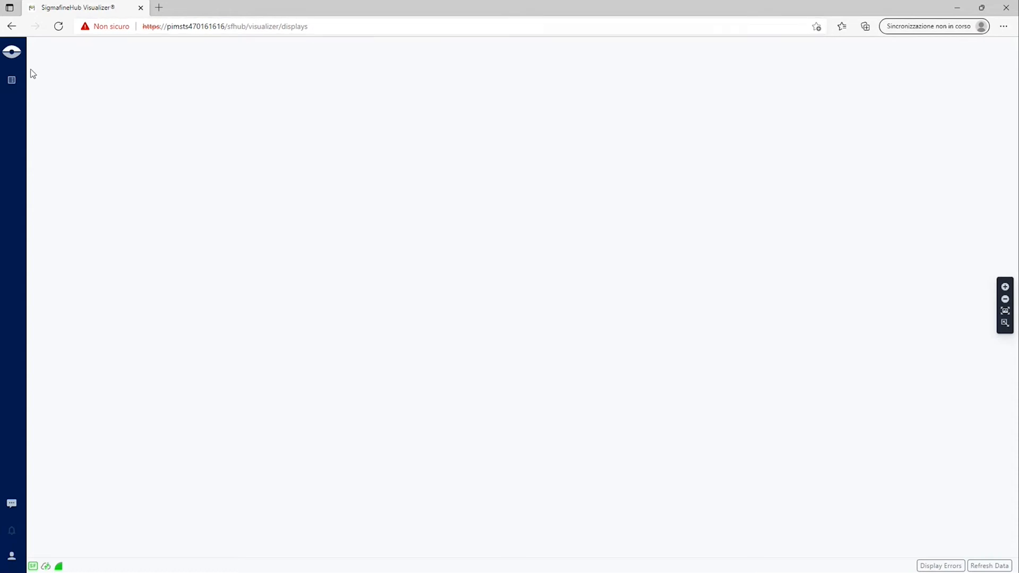
Open the Oil Refinery Demo display and load its MassBalanceDaily case for 7/28/21 to 7/29/21.
click(12, 80)
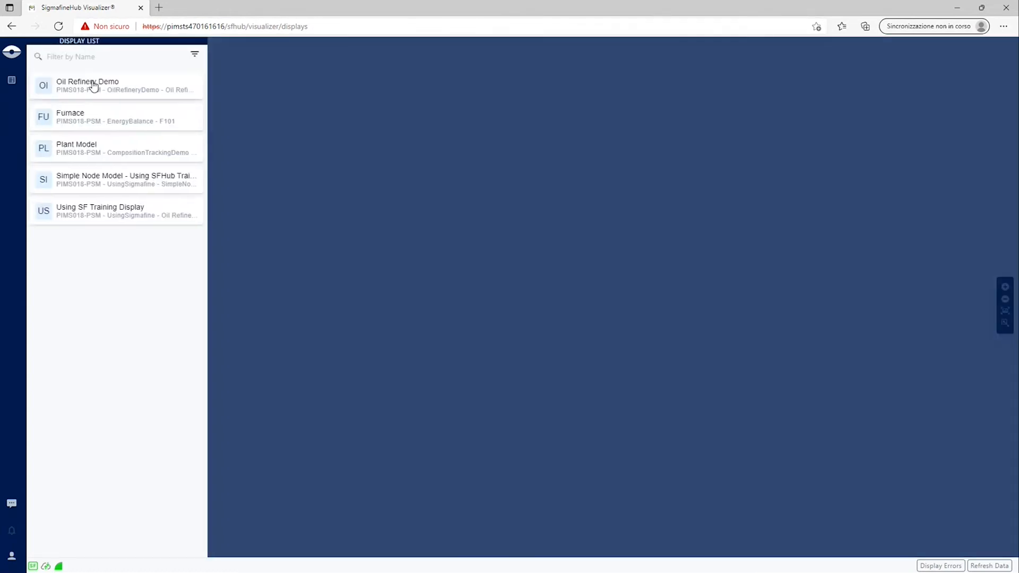
click(103, 88)
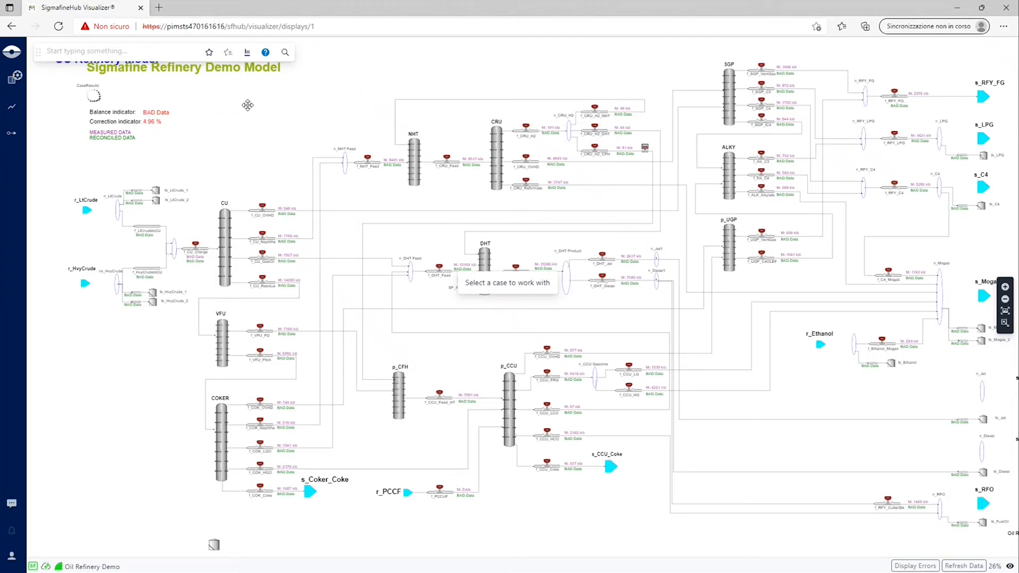
click(513, 287)
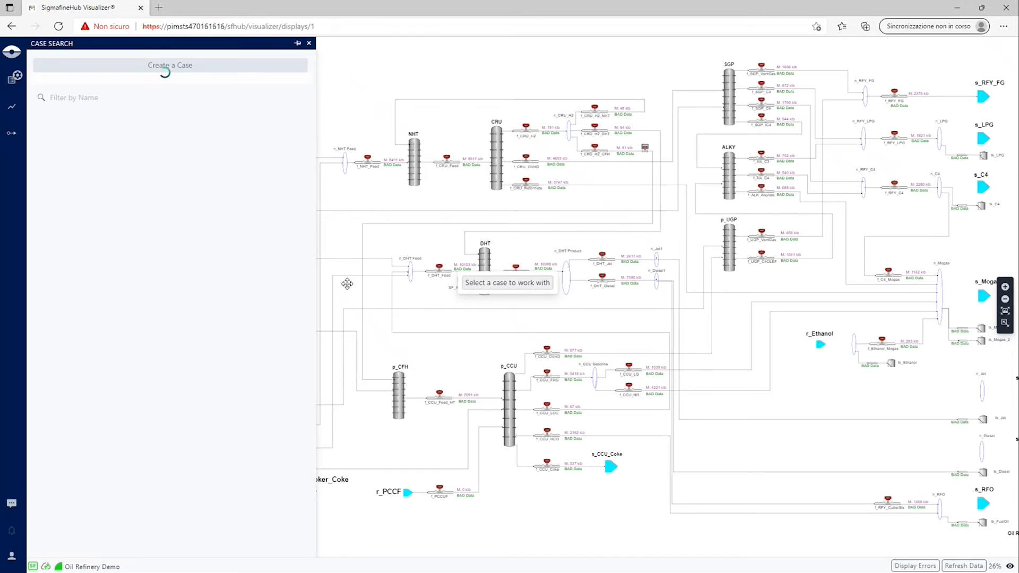
click(100, 388)
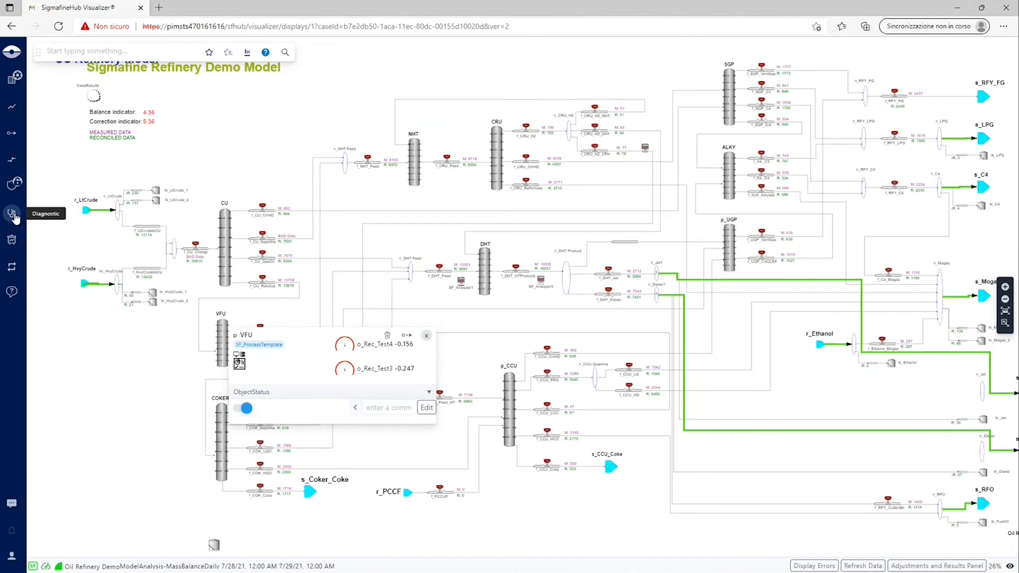
Review the diagnostics by listing the SF_LiquidMeterTemplate Test2 meters in the -3 to 3 range, and close the diagnostics.
click(12, 214)
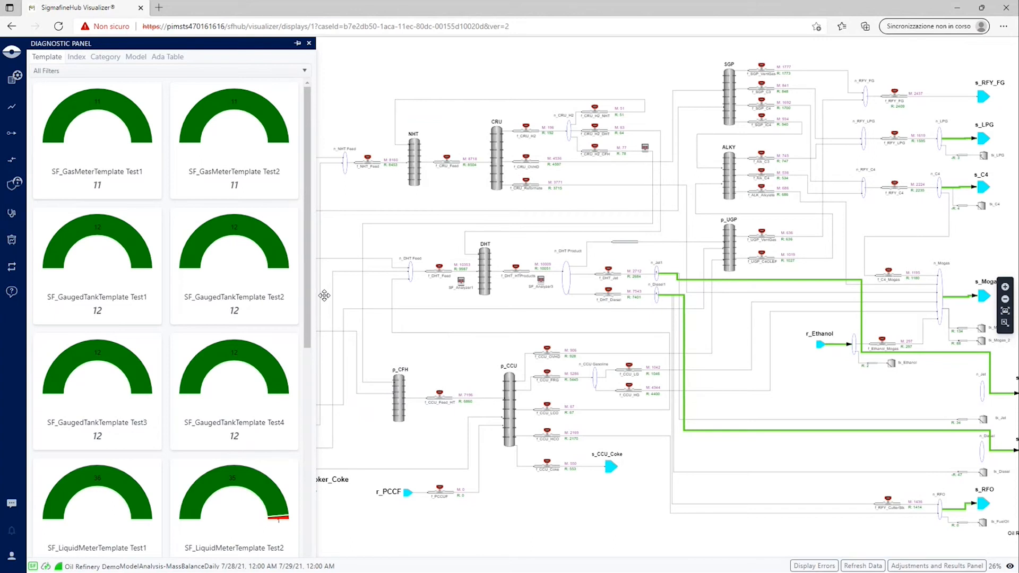
scroll(282, 366, down, 3)
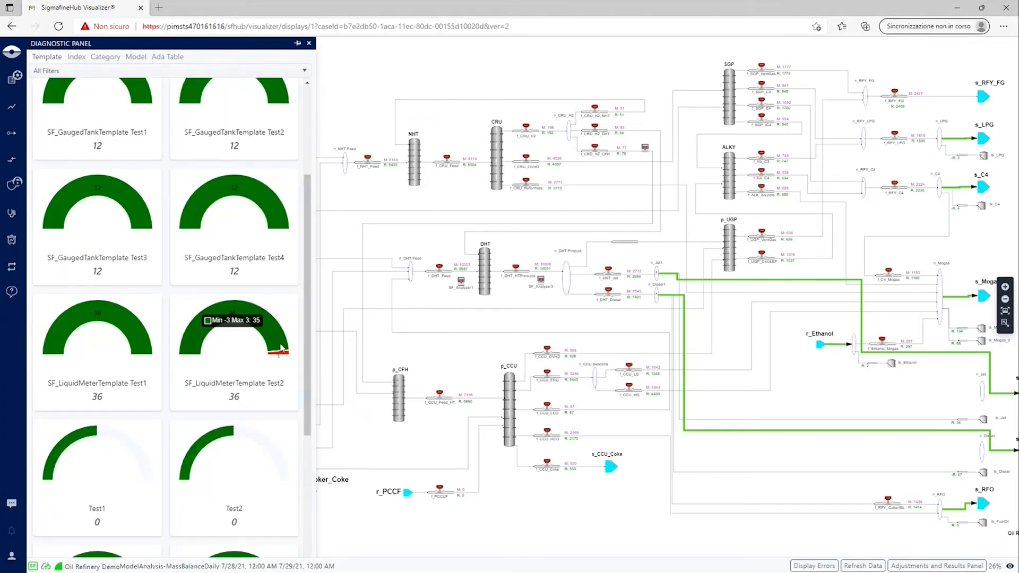
click(281, 349)
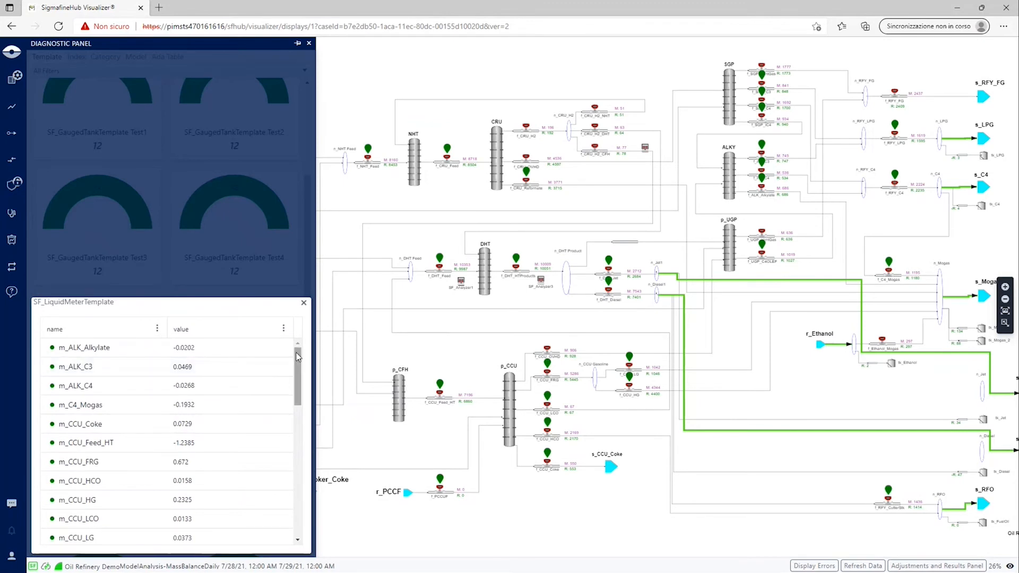
drag(297, 359, 294, 454)
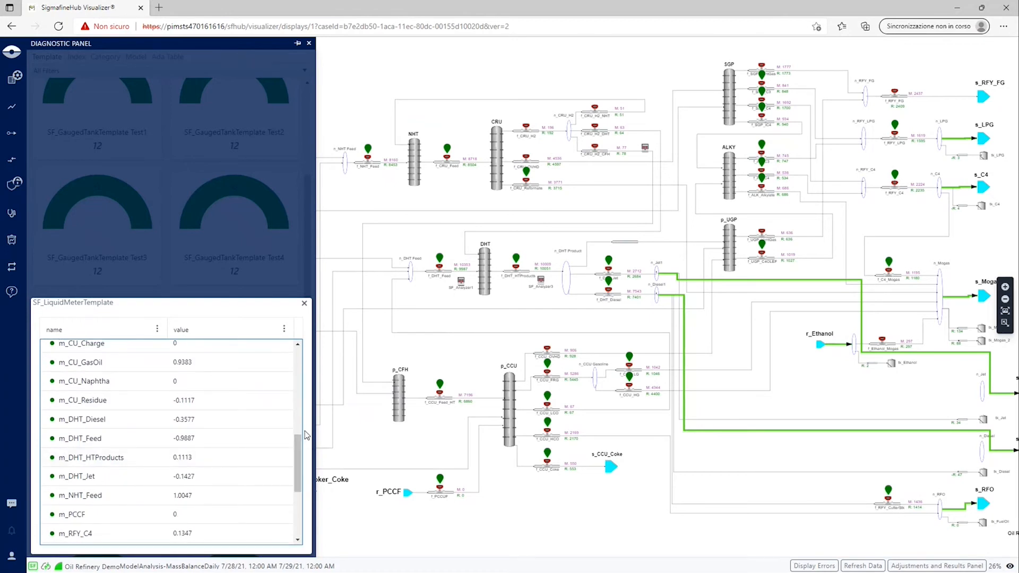
click(305, 304)
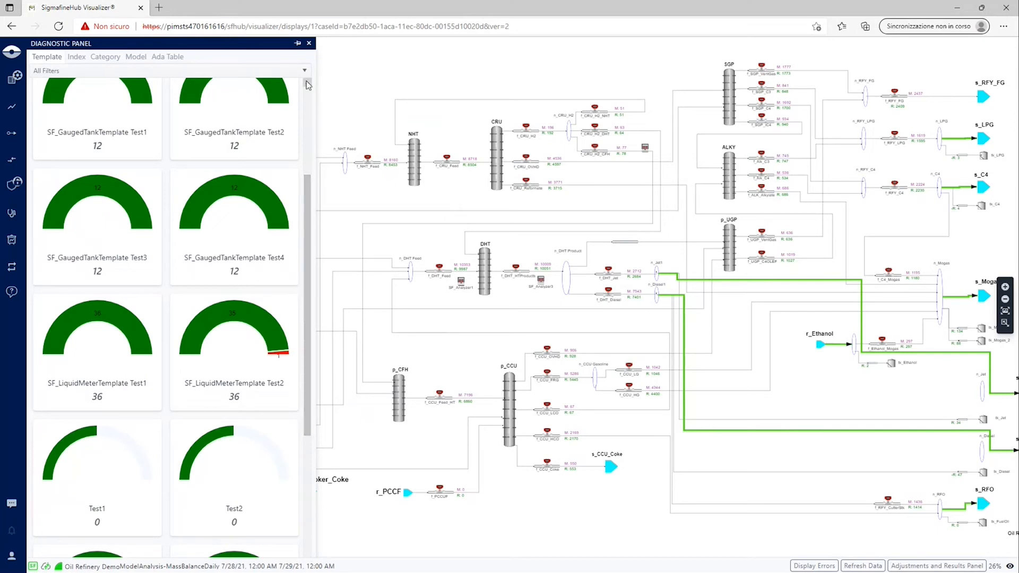
click(309, 43)
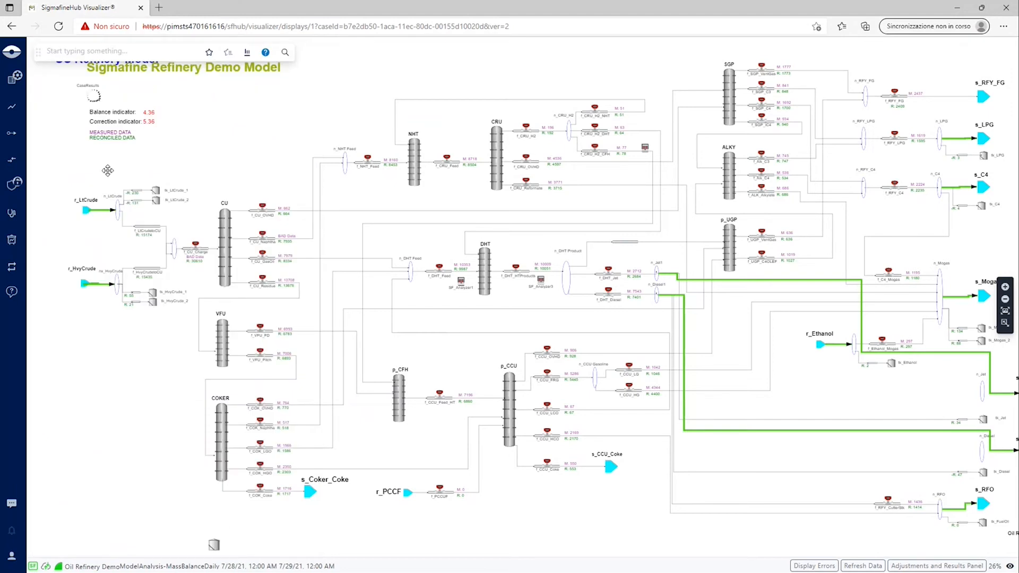
Open the SFHub Analytics results, widen them, expand Gross Error Analysis and locate m_CU_Charge on the display.
click(11, 298)
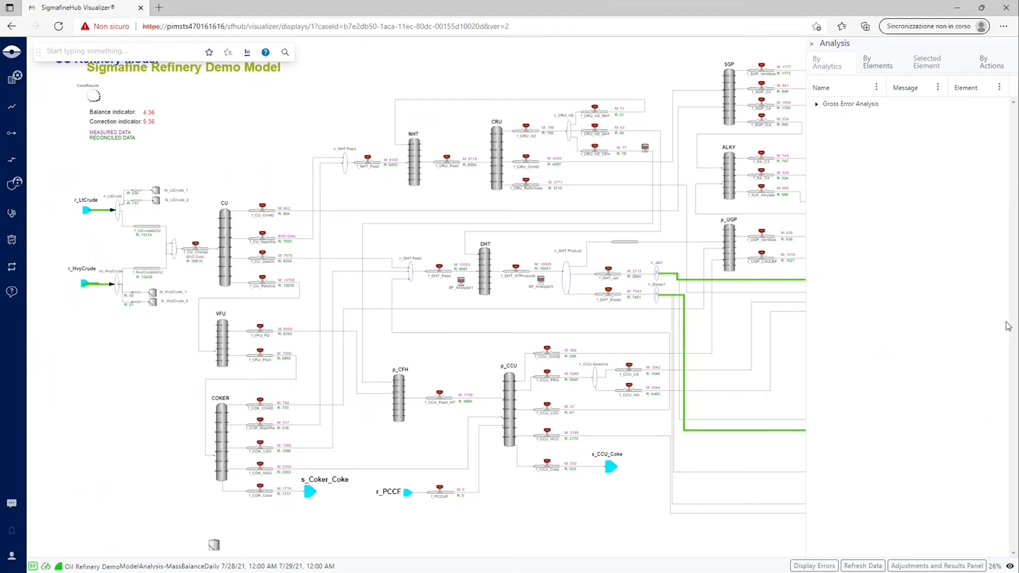
drag(807, 160, 331, 160)
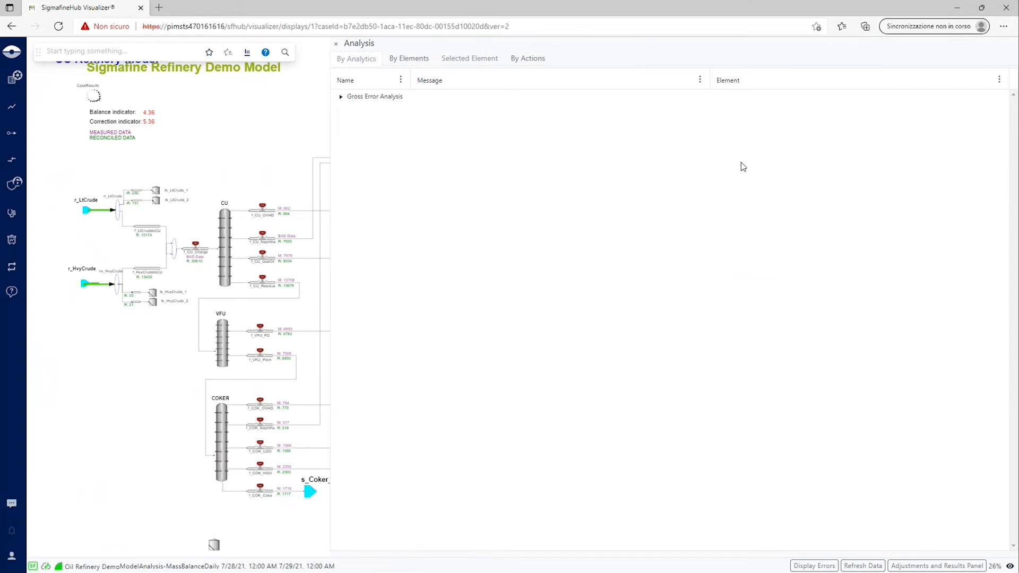
click(342, 102)
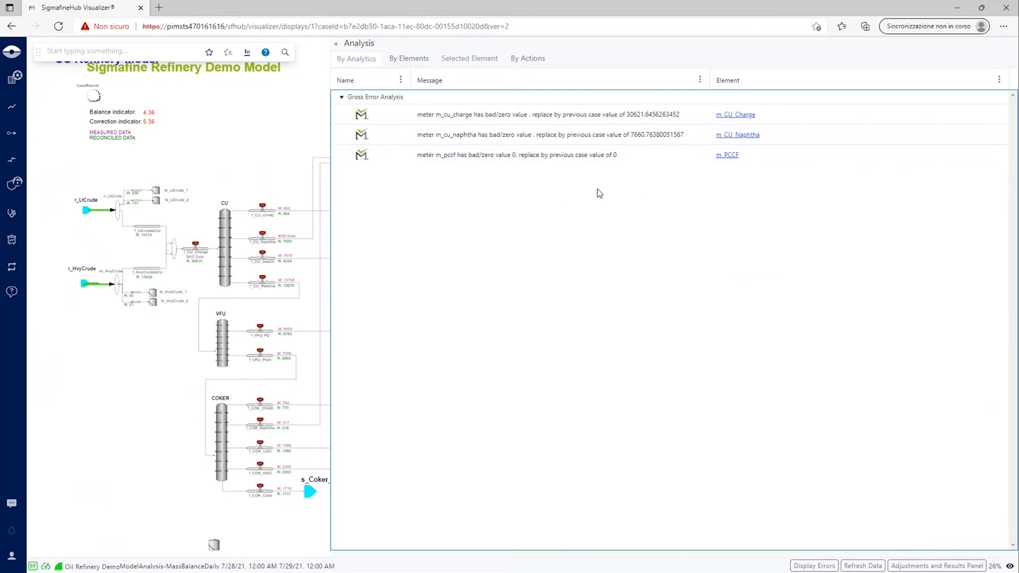
click(741, 116)
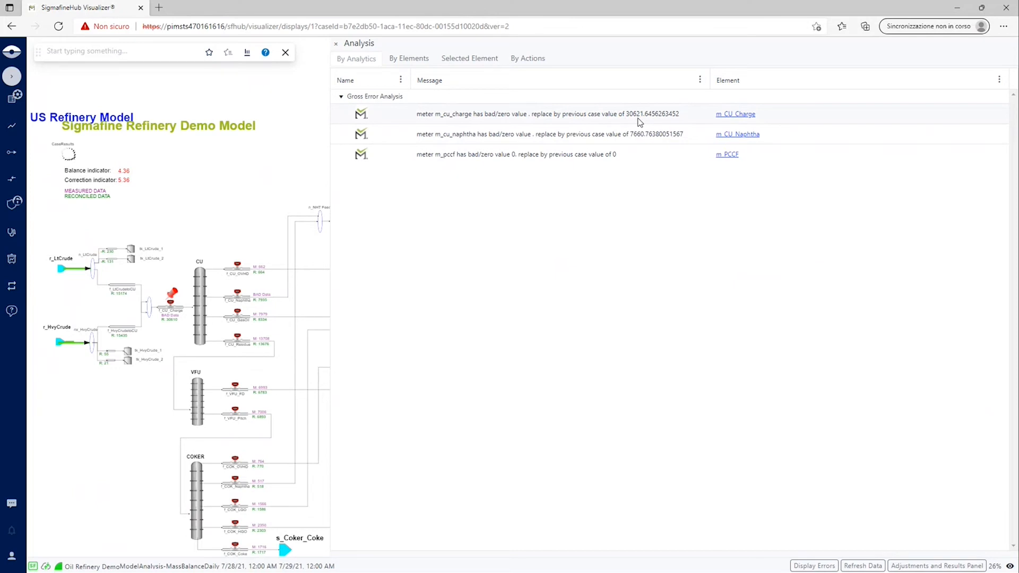
List the proposed corrective actions and select the one for m_CU_Naphtha.
click(540, 61)
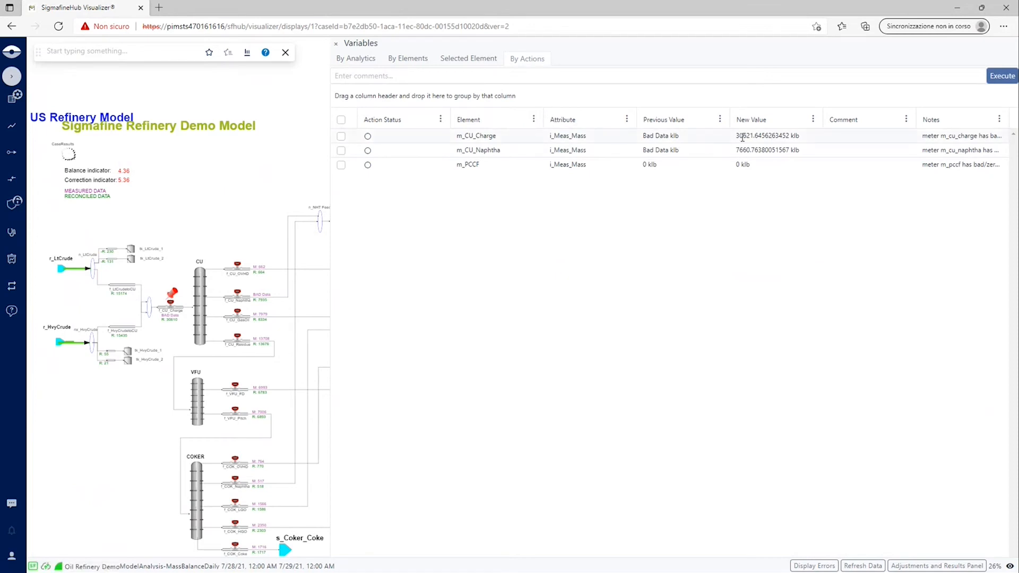
click(341, 151)
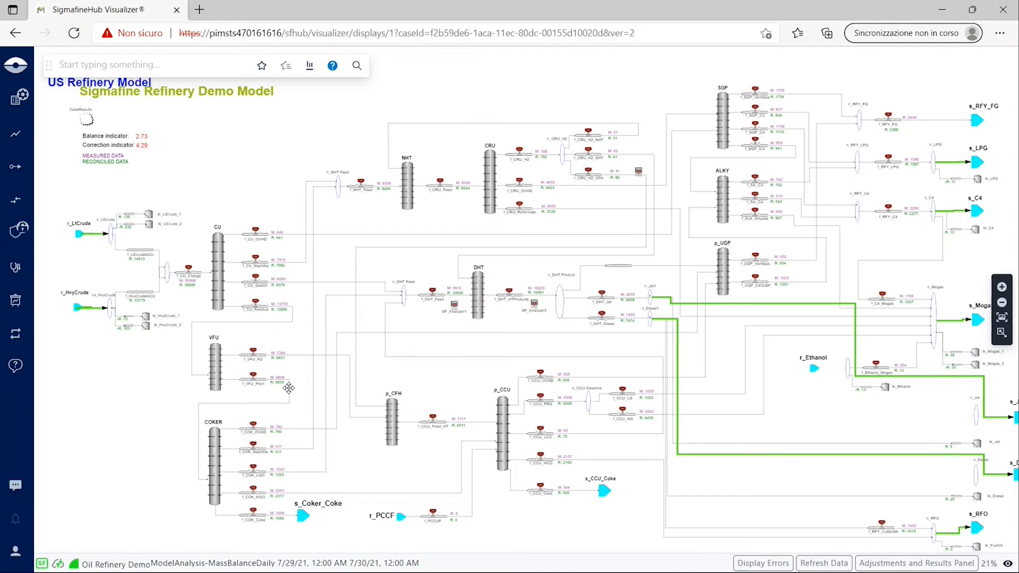
In the diagnostics, list the SF_LiquidMeterTemplate Test1 meters in the -100 to -5 range and inspect the m_Ethanol_Mogas details on the display.
click(22, 274)
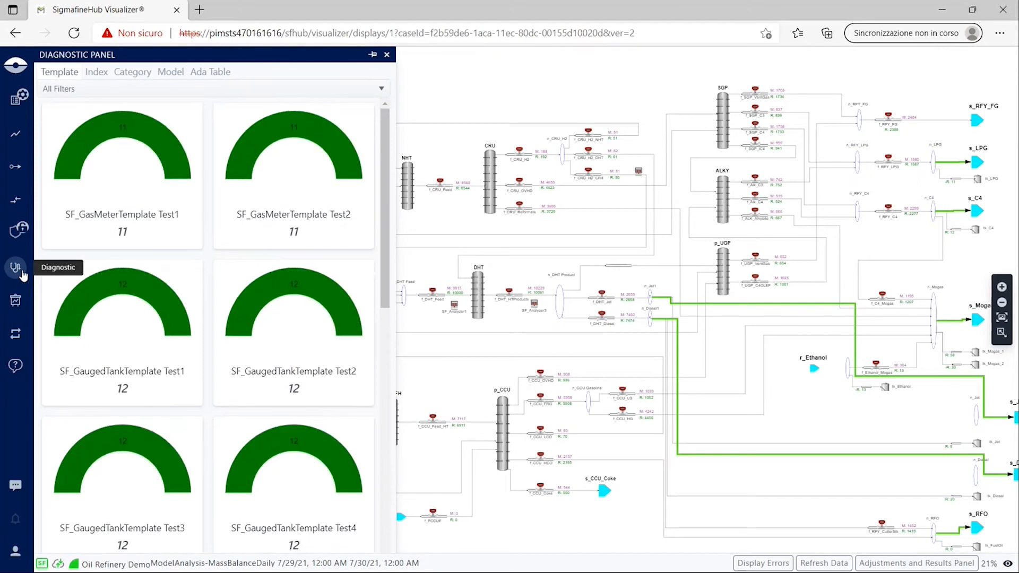
drag(384, 248, 386, 397)
scroll(157, 185, down, 1)
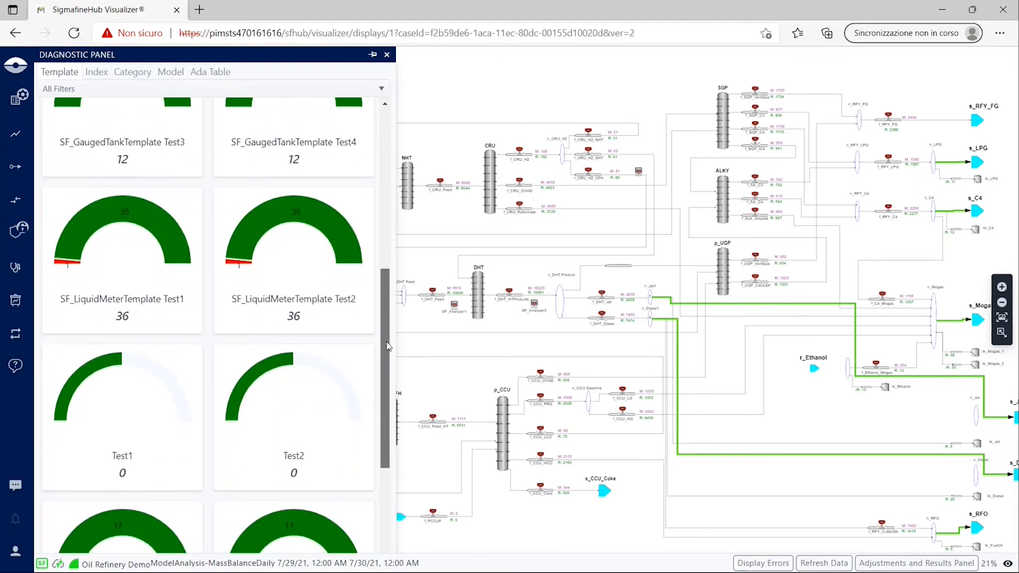
mouse_move(59, 238)
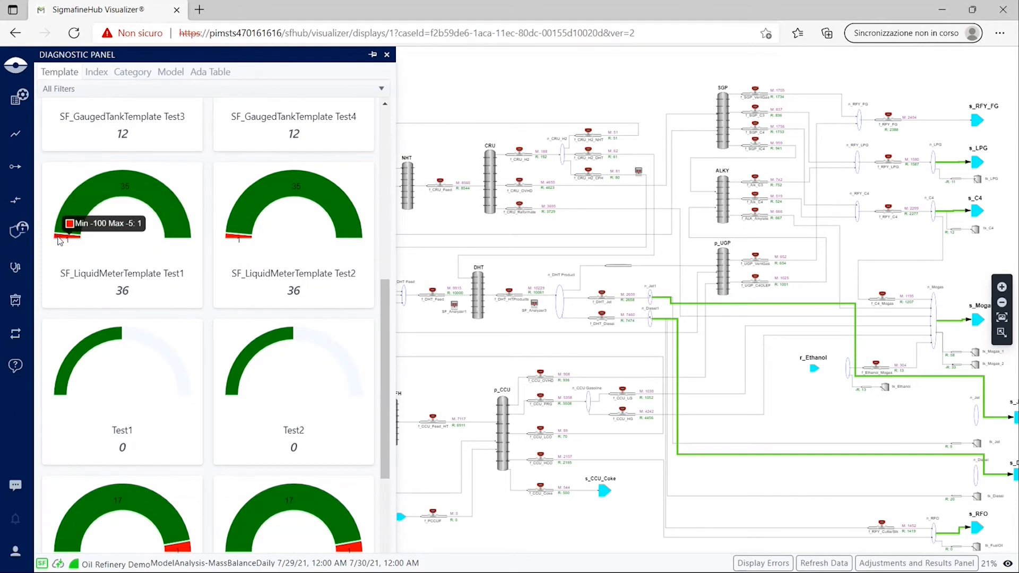
click(58, 238)
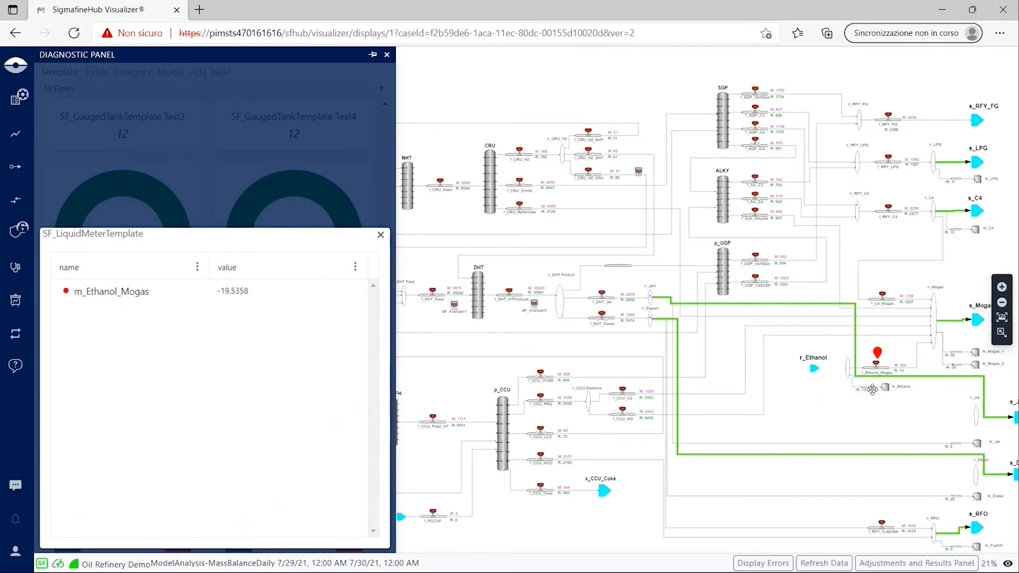
click(877, 369)
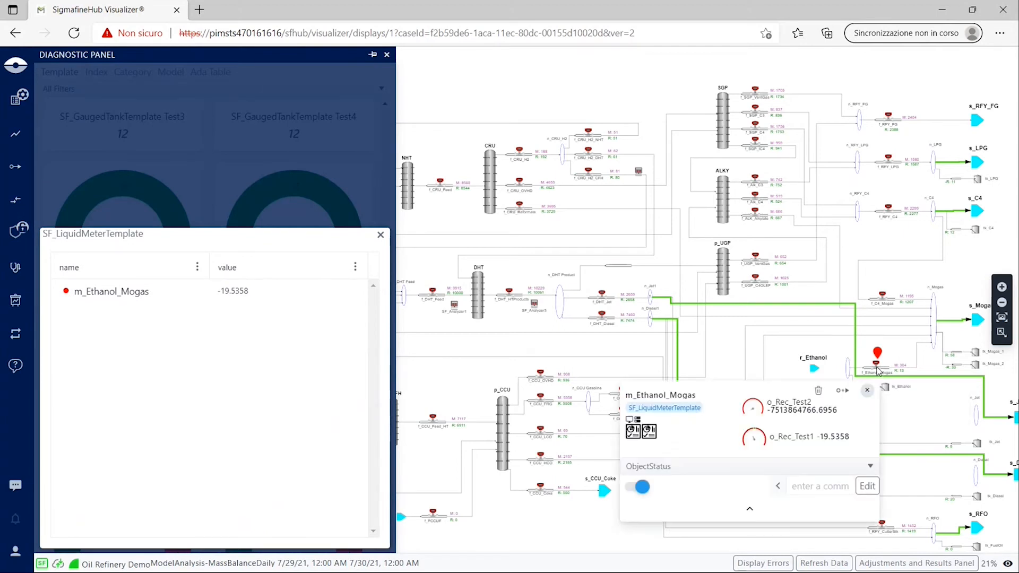
click(867, 390)
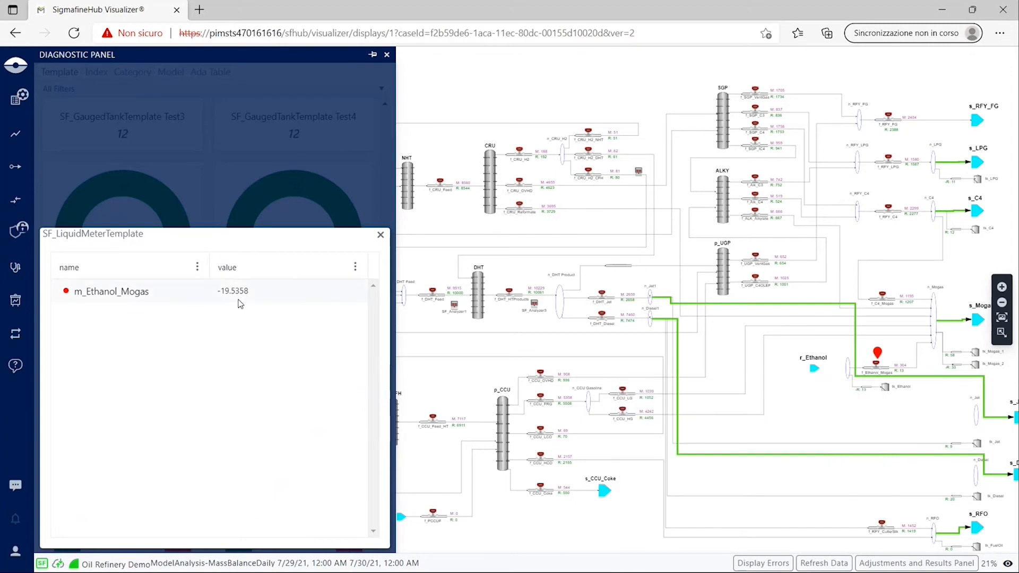
click(381, 237)
List the out-of-range nodes of SF_NodeTemplate Test3, inspect the n_Ethanol details on the display, and close the diagnostics.
scroll(384, 319, down, 3)
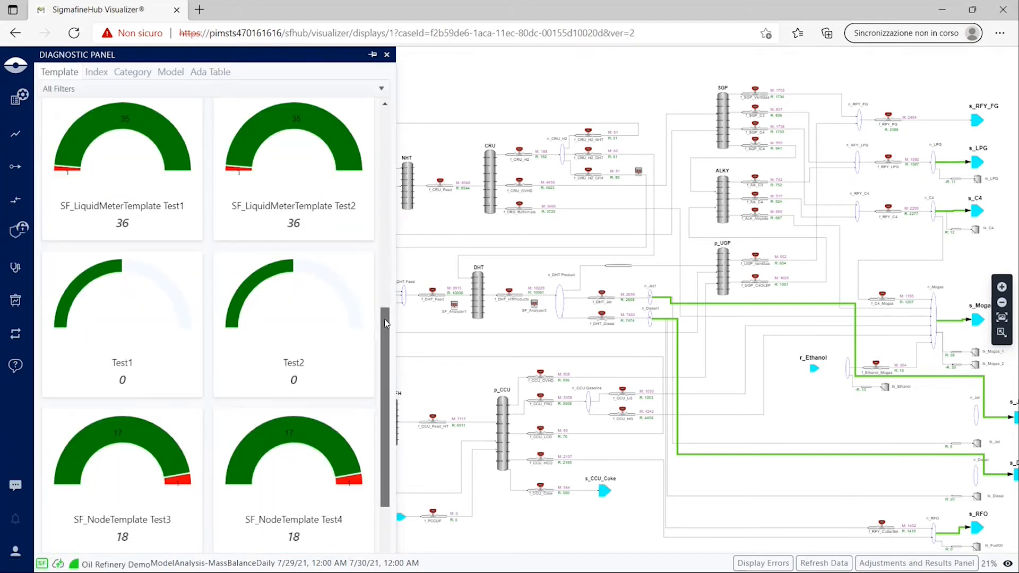
scroll(384, 371, down, 1)
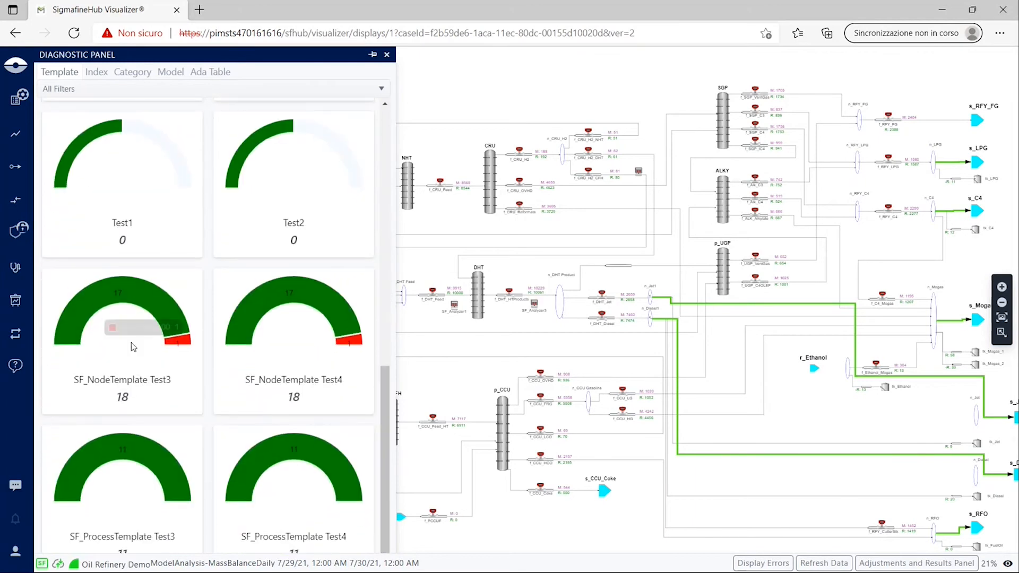
click(190, 343)
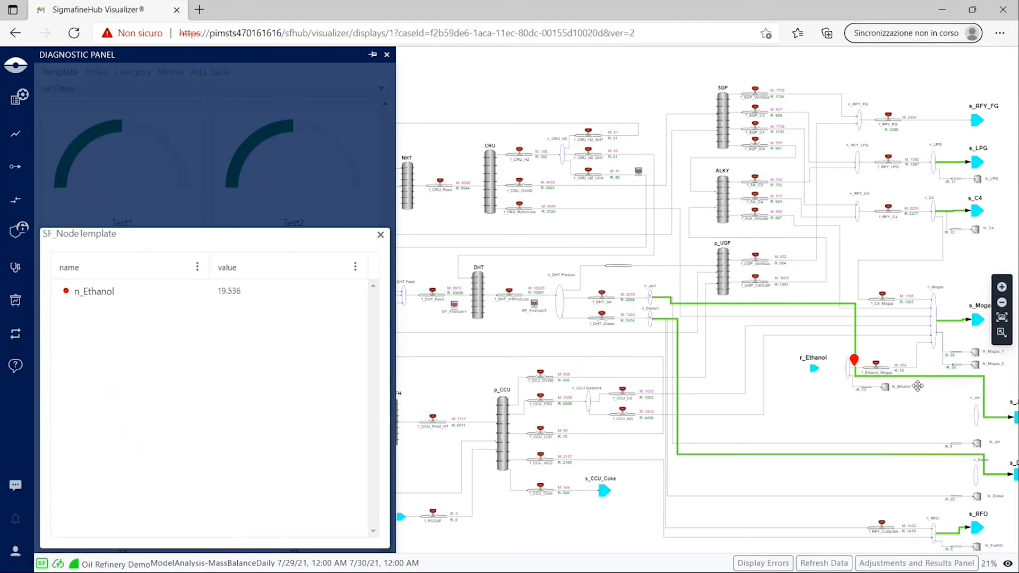
click(850, 374)
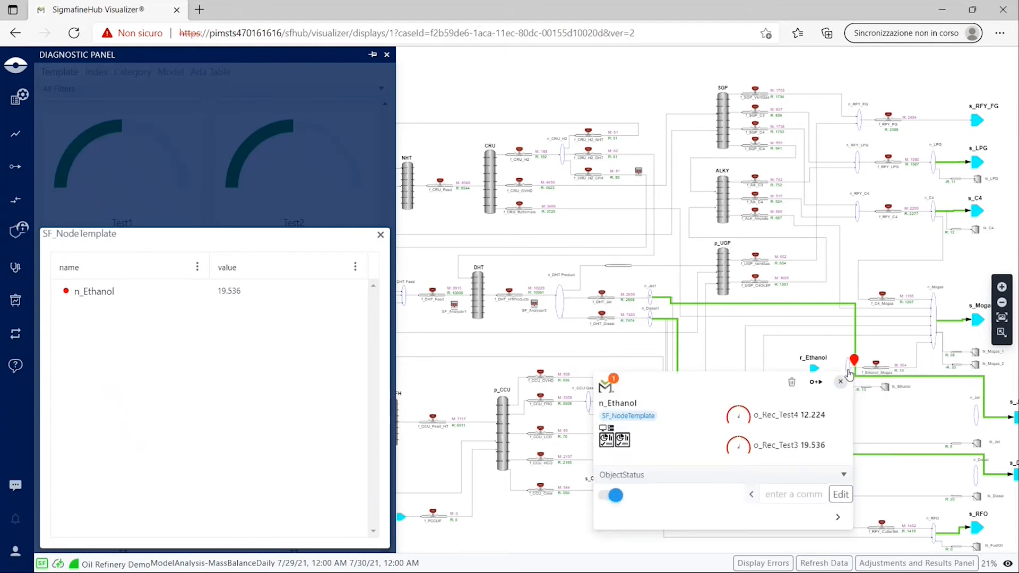
click(841, 382)
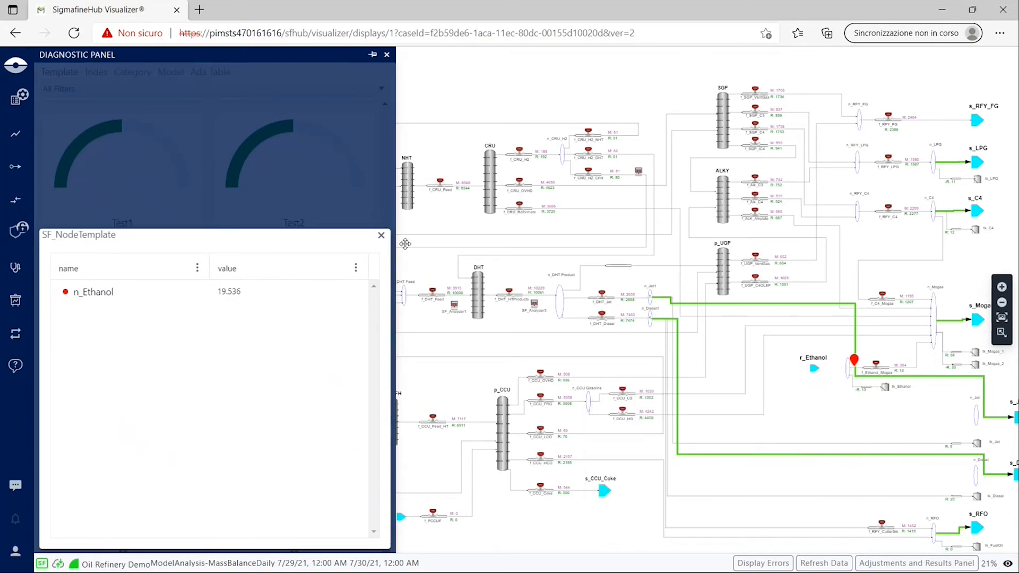
click(382, 236)
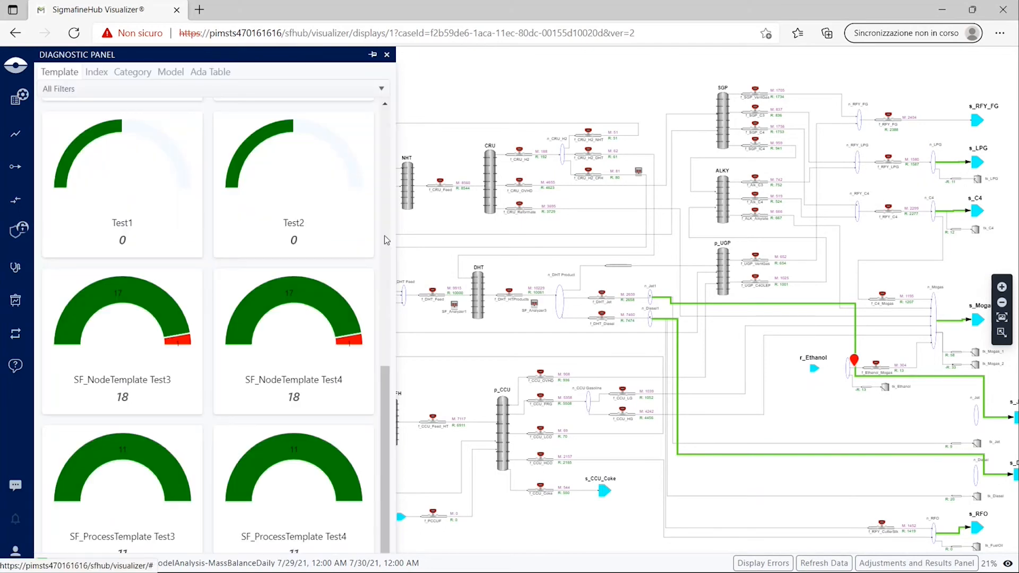
click(387, 55)
Open the SFHub Analytics results for this case, expand Gross Error Analysis and locate n_Ethanol on the display.
drag(760, 367, 142, 259)
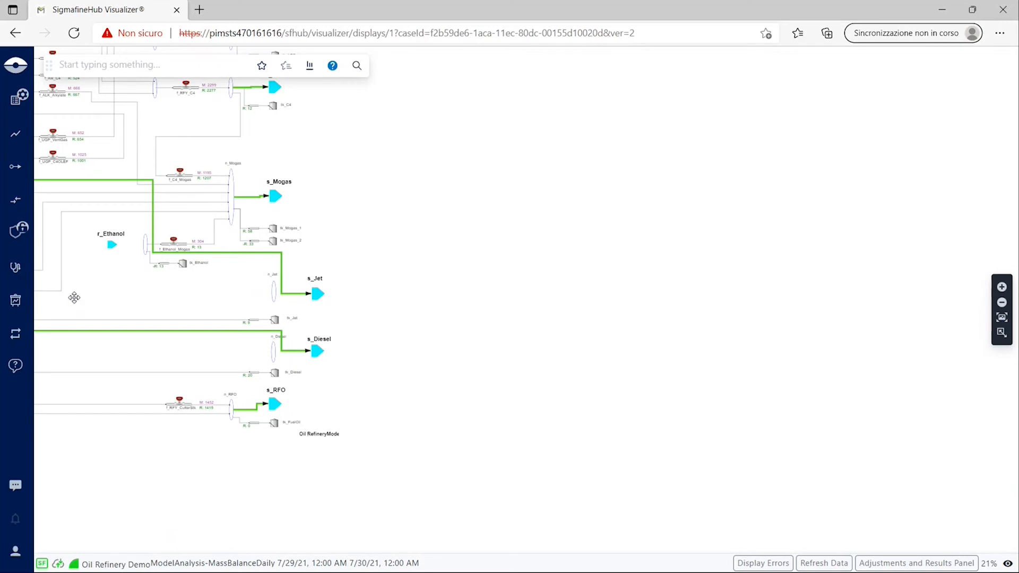
click(15, 366)
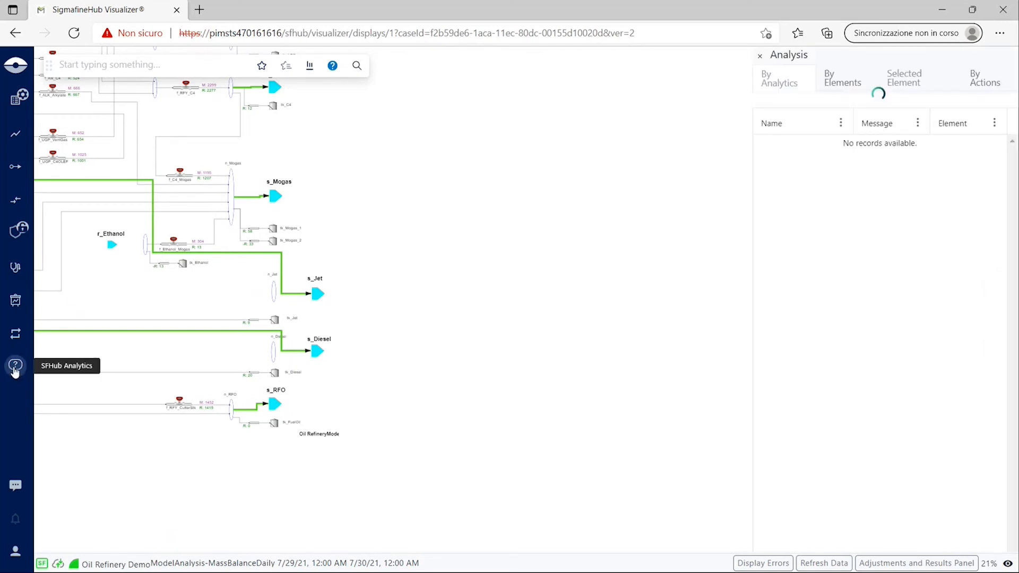
drag(753, 172, 455, 130)
click(460, 122)
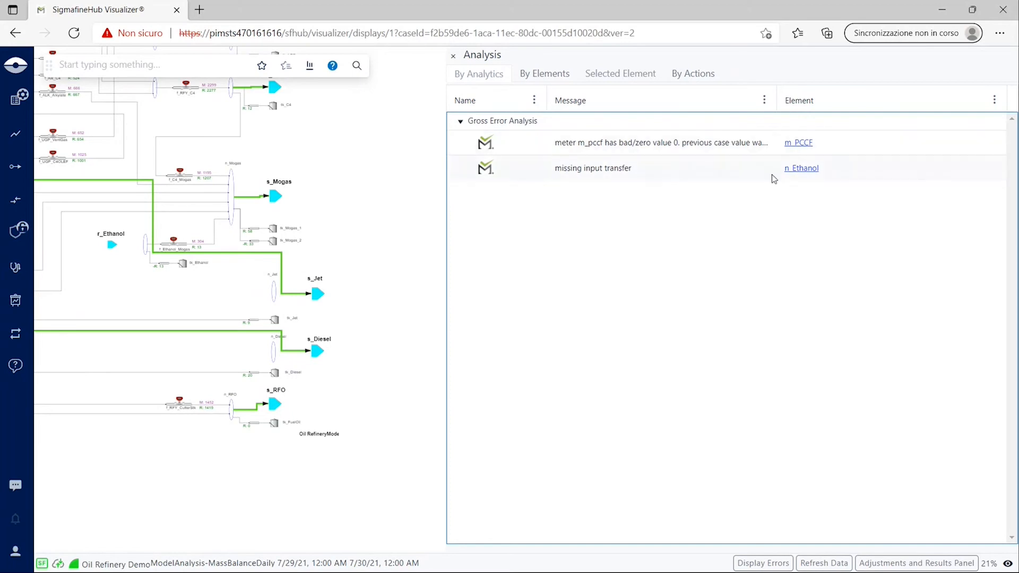
click(796, 173)
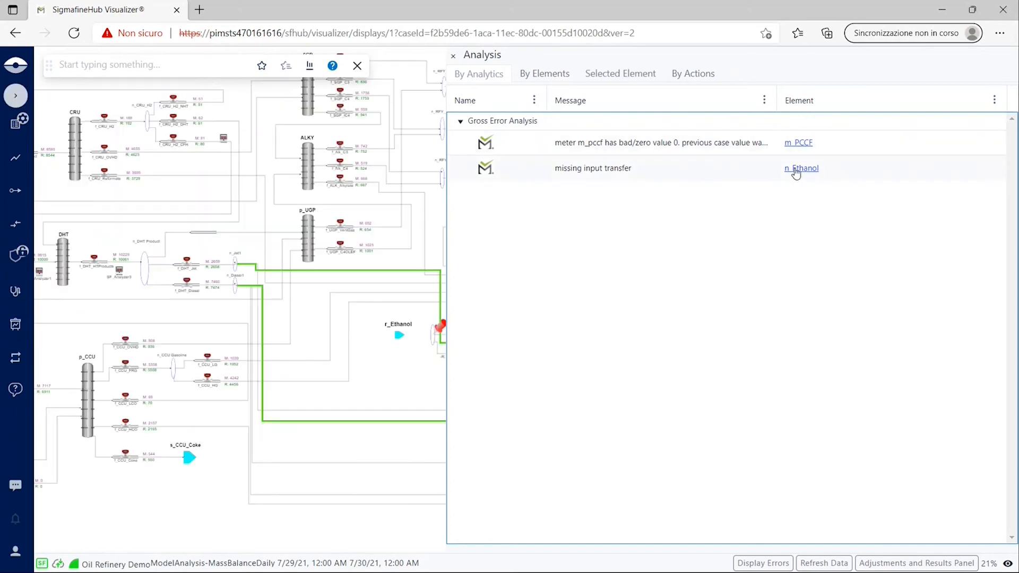
Inspect the n_Ethanol node and its surroundings near r_Ethanol, viewing its test details and closing them.
drag(419, 355, 375, 310)
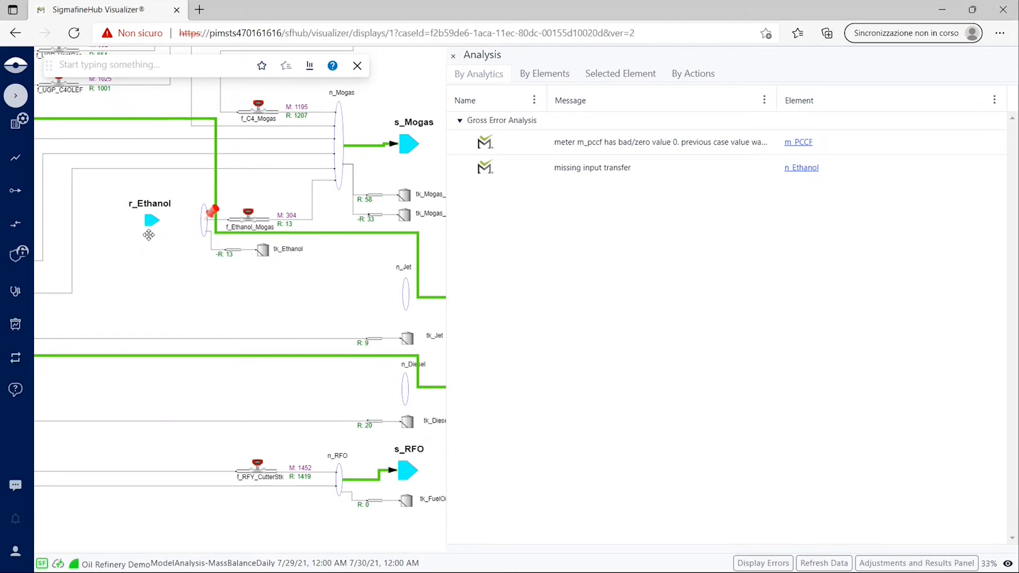
mouse_move(160, 223)
click(207, 229)
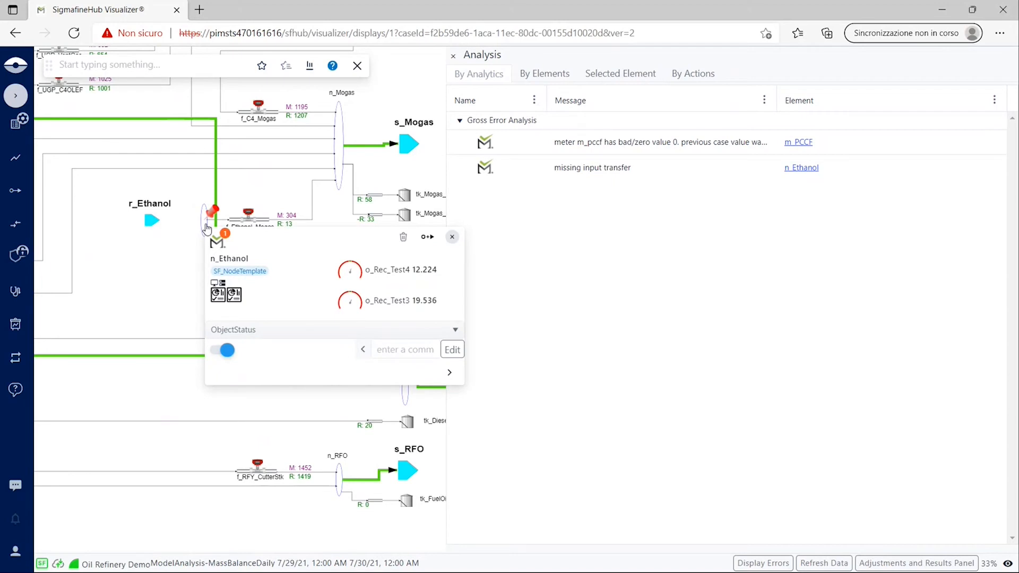
click(166, 240)
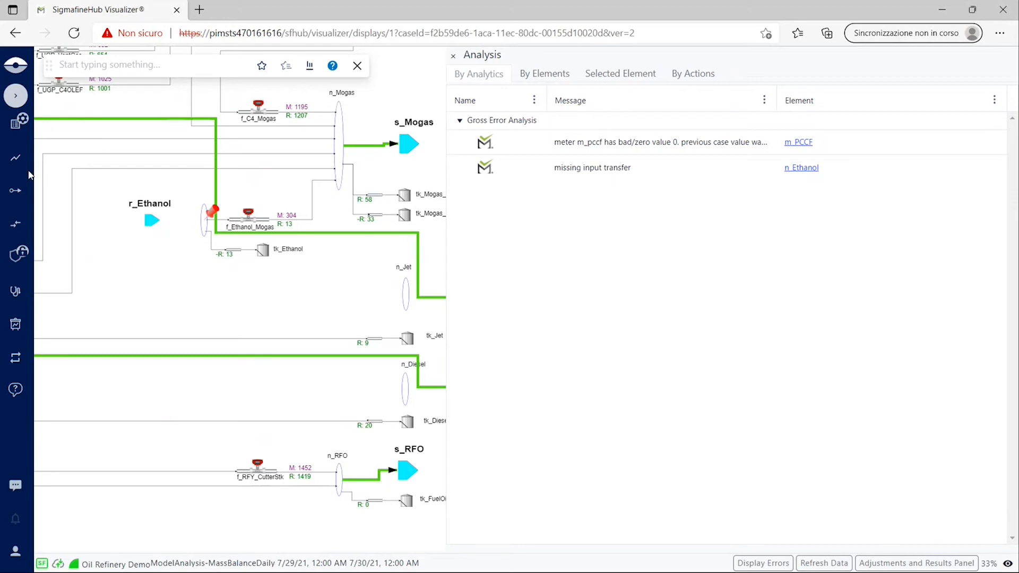
Create a transfer from source r_Ethanol to destination n_Ethanol for the 7/29/2021 to 7/30/2021 case and close the transfer list.
click(15, 190)
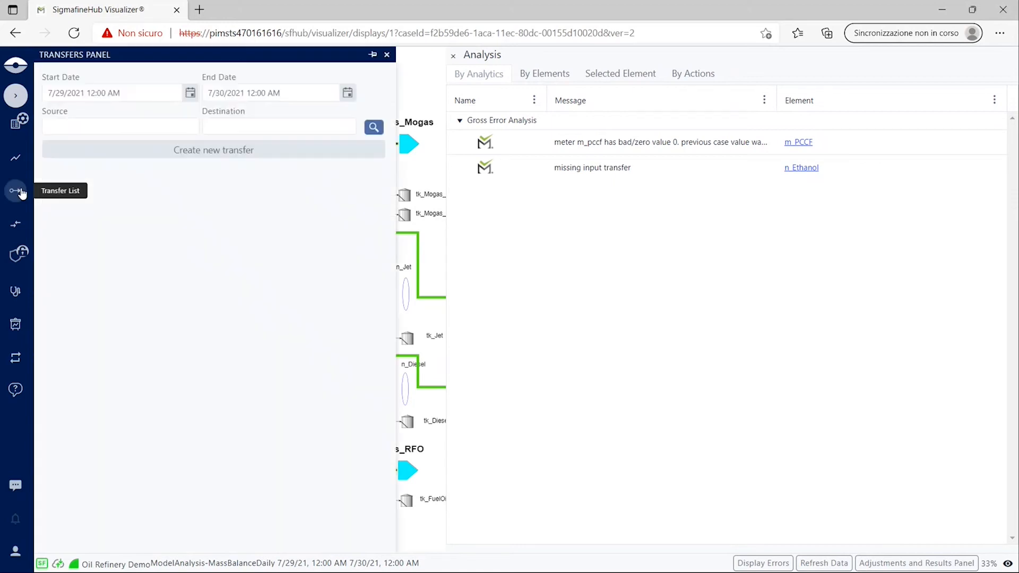
click(131, 153)
click(376, 173)
text(r_ethanol)
click(374, 182)
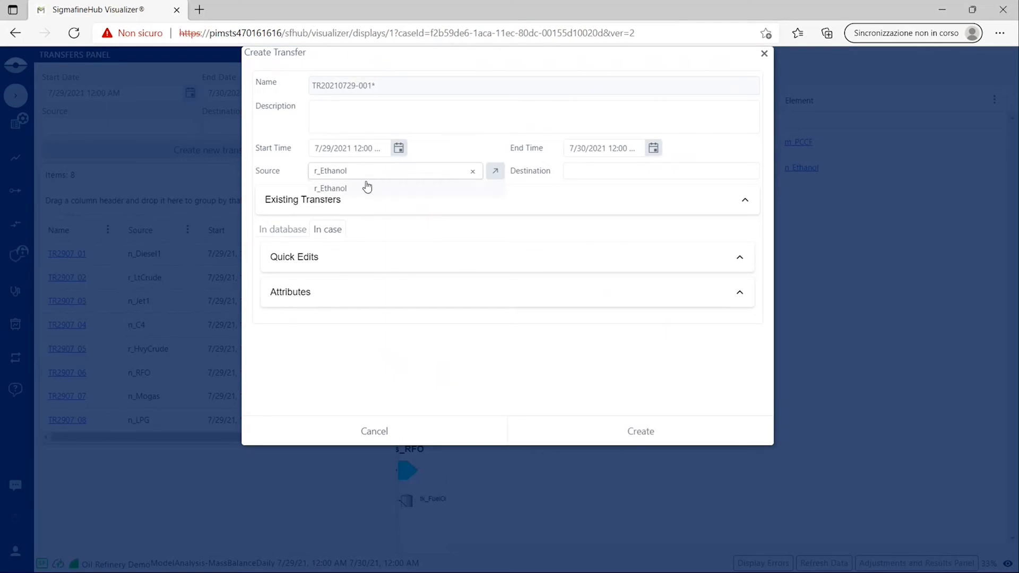
click(584, 171)
text(n_eth)
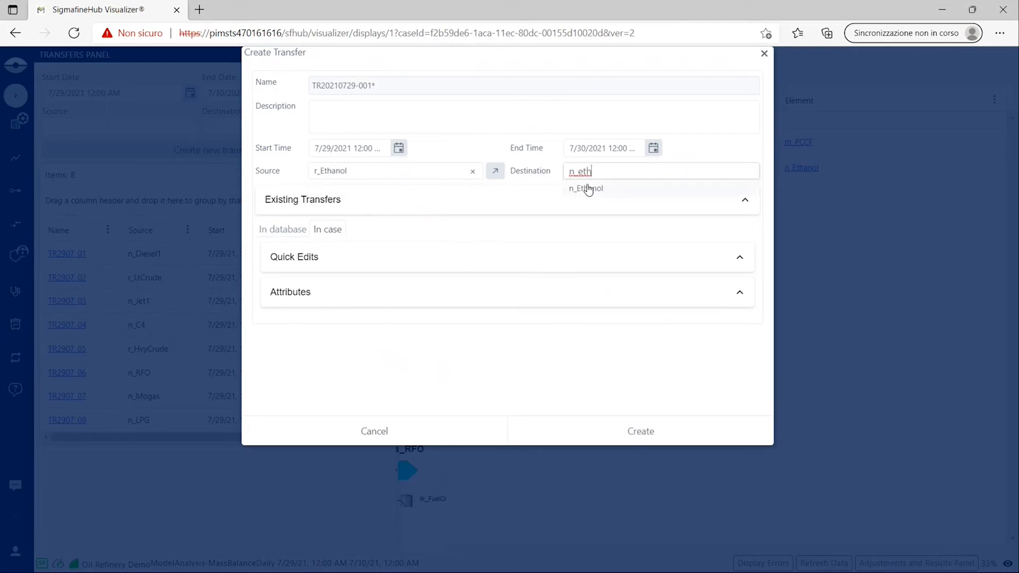
click(587, 189)
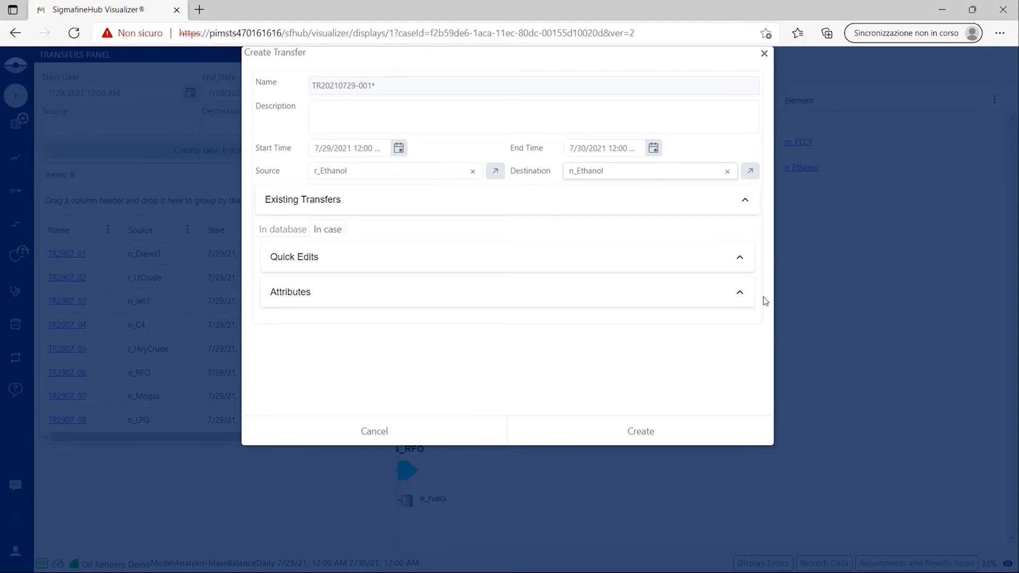
click(665, 440)
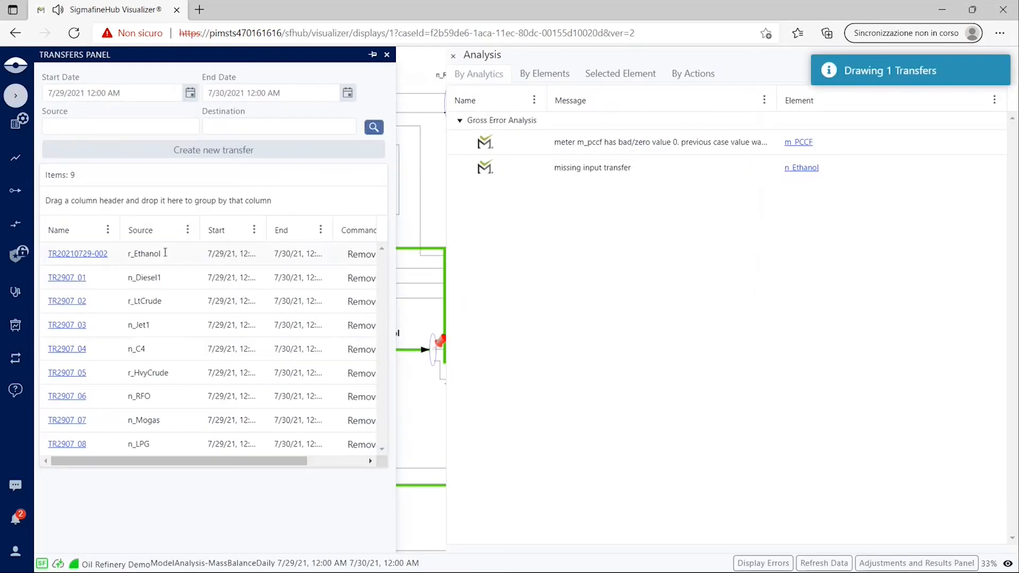
click(387, 56)
drag(388, 387, 206, 296)
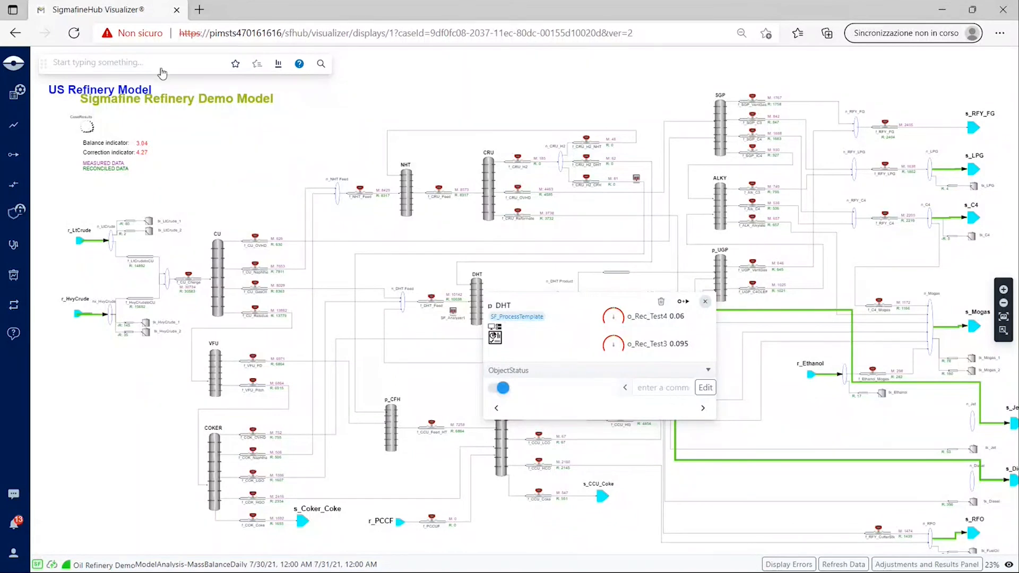
Close the DHT details, open the Boundary Transfer Report for the 7/30/21 case and fit it to the window.
click(222, 171)
click(13, 275)
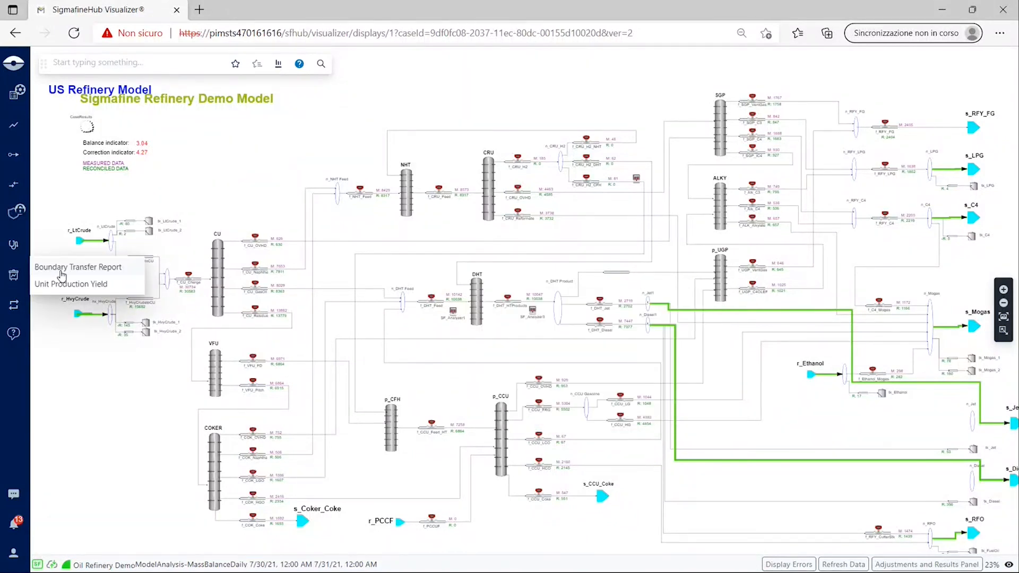
click(62, 268)
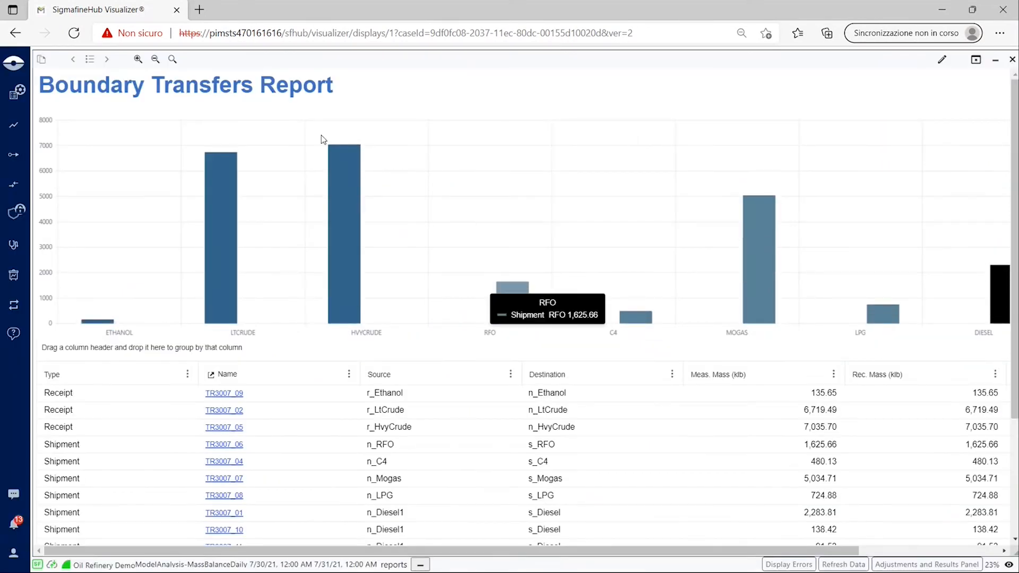
click(173, 60)
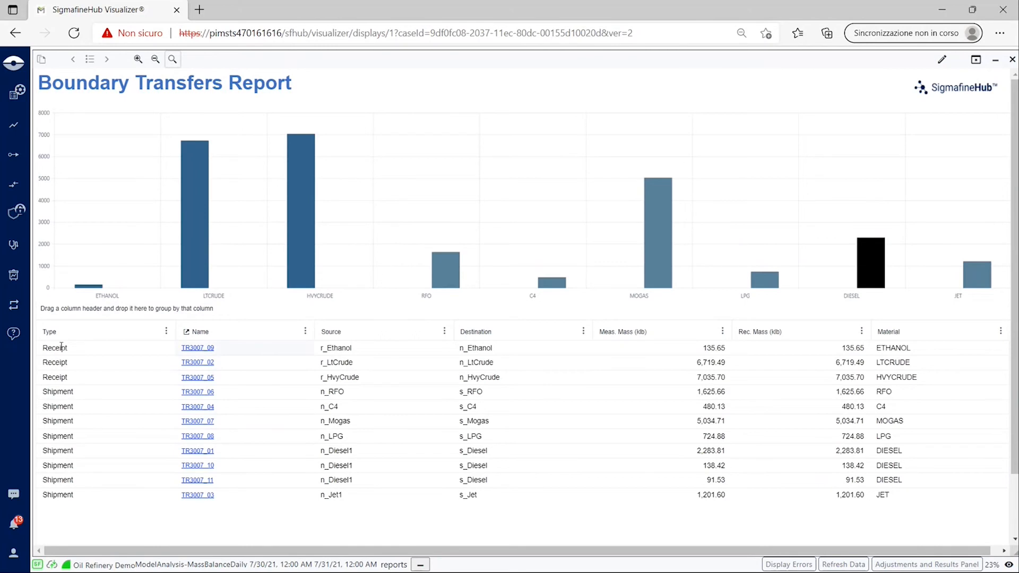
Group the boundary transfers by Type, review the Shipment and Receipt groups separately, and remove the grouping.
drag(65, 313, 64, 308)
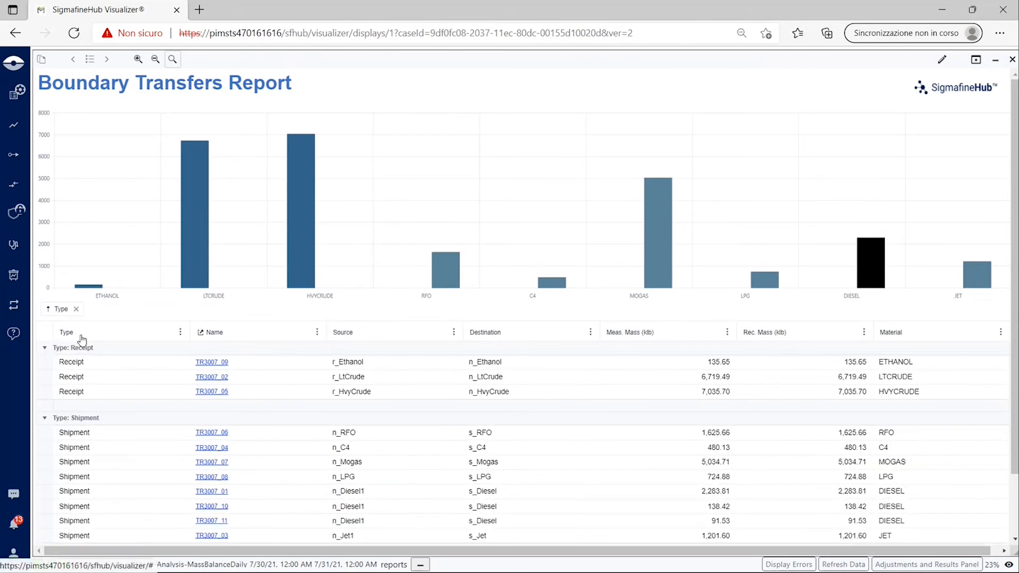
click(45, 348)
click(45, 362)
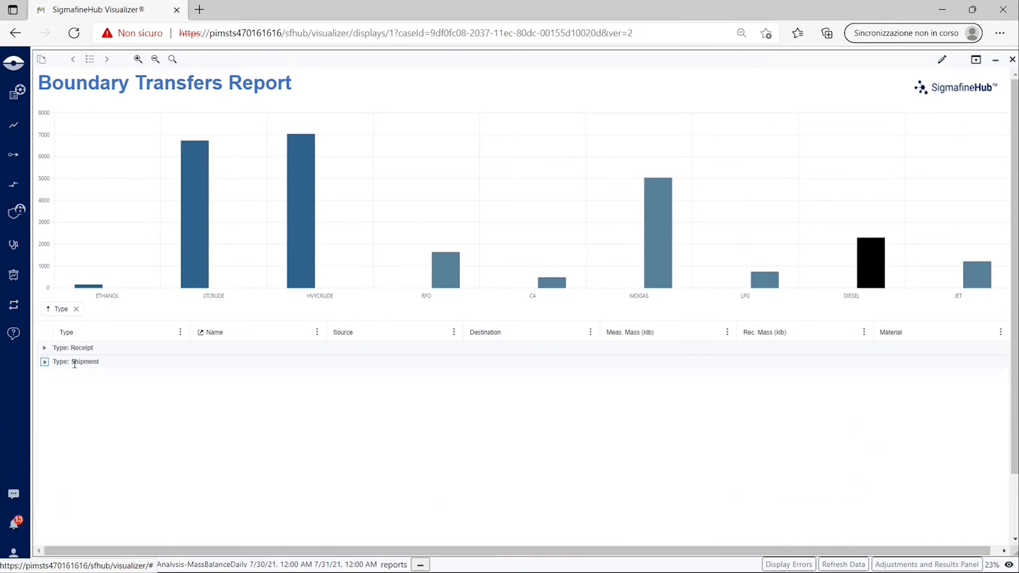
click(45, 362)
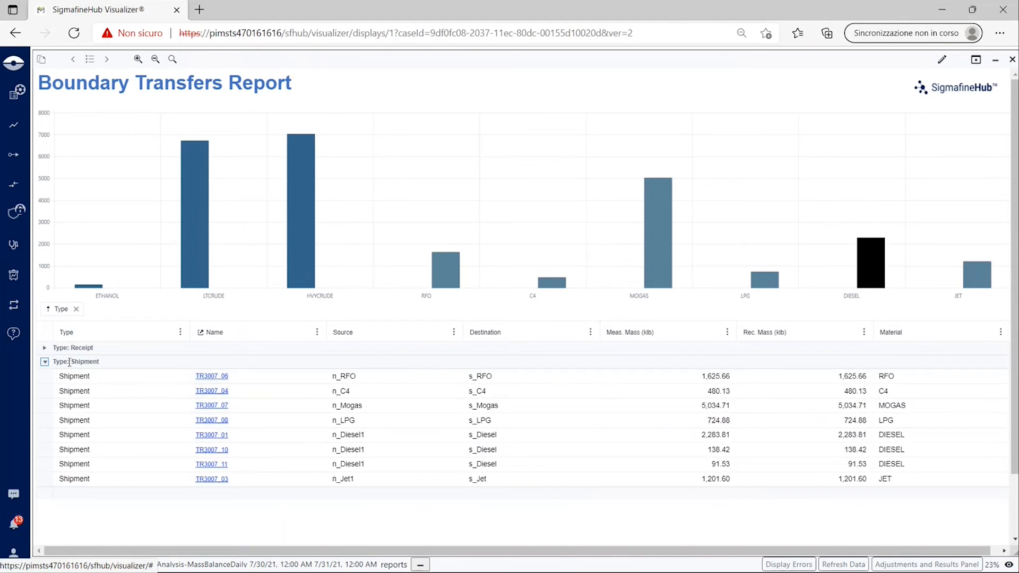
click(45, 362)
click(45, 348)
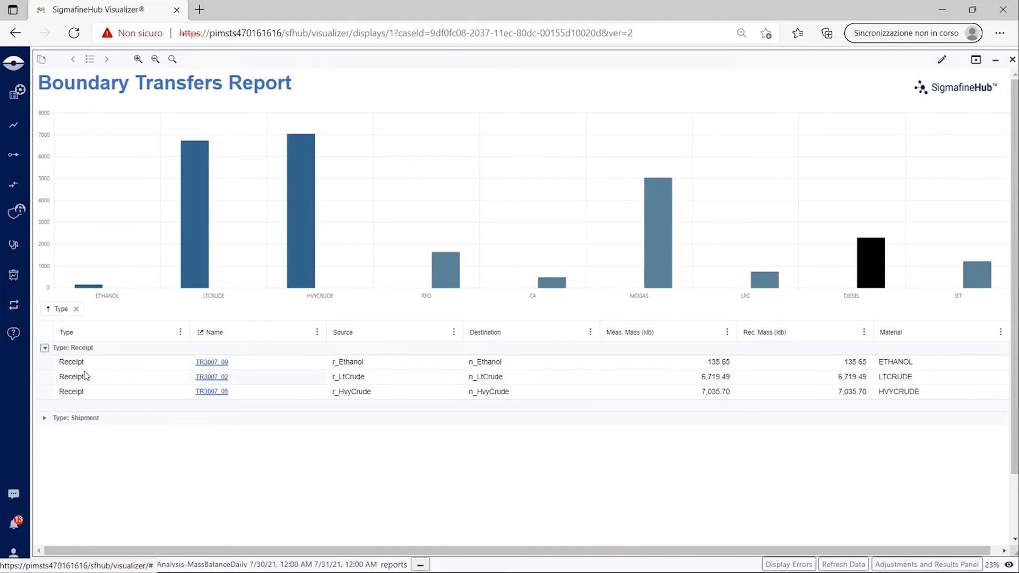
click(45, 419)
click(76, 308)
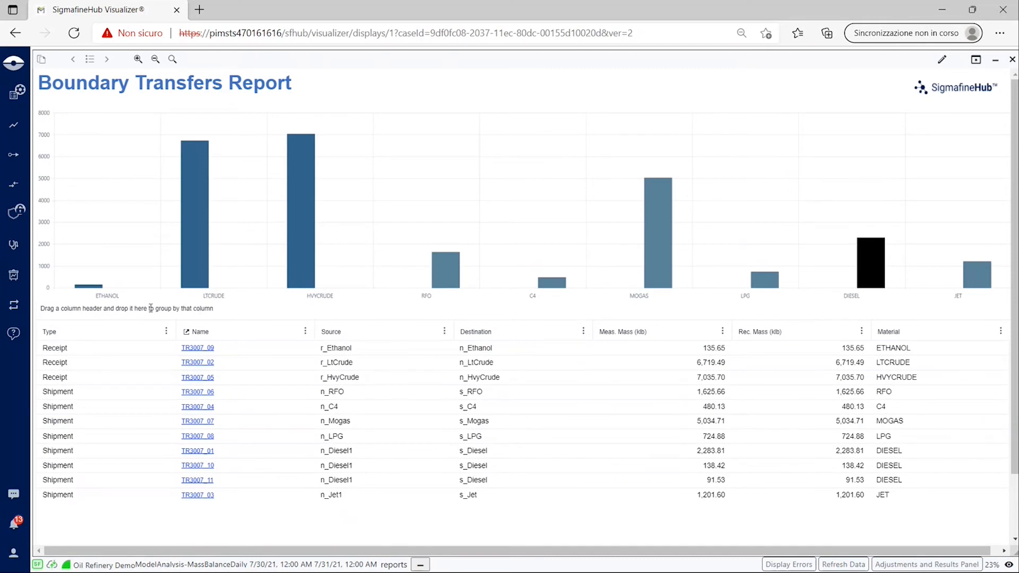
Group the boundary transfers by Material, look through the material groups, and remove the grouping.
drag(151, 308, 149, 313)
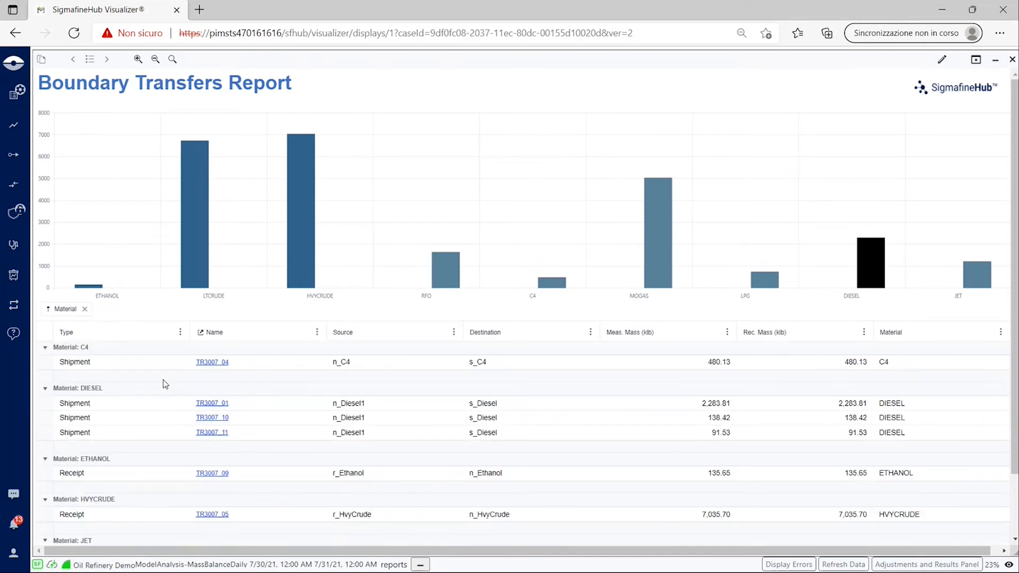
scroll(162, 380, down, 3)
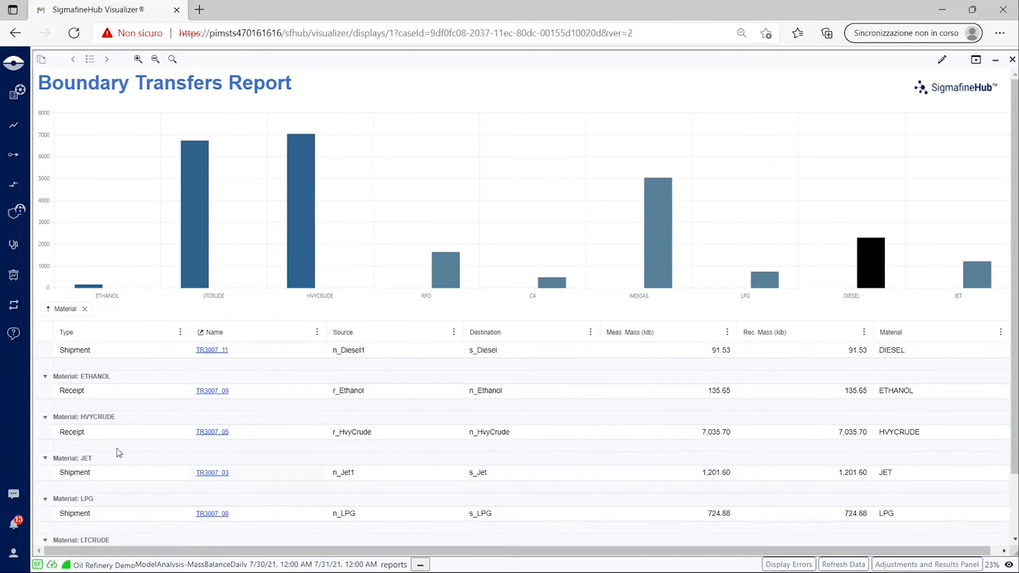
click(85, 310)
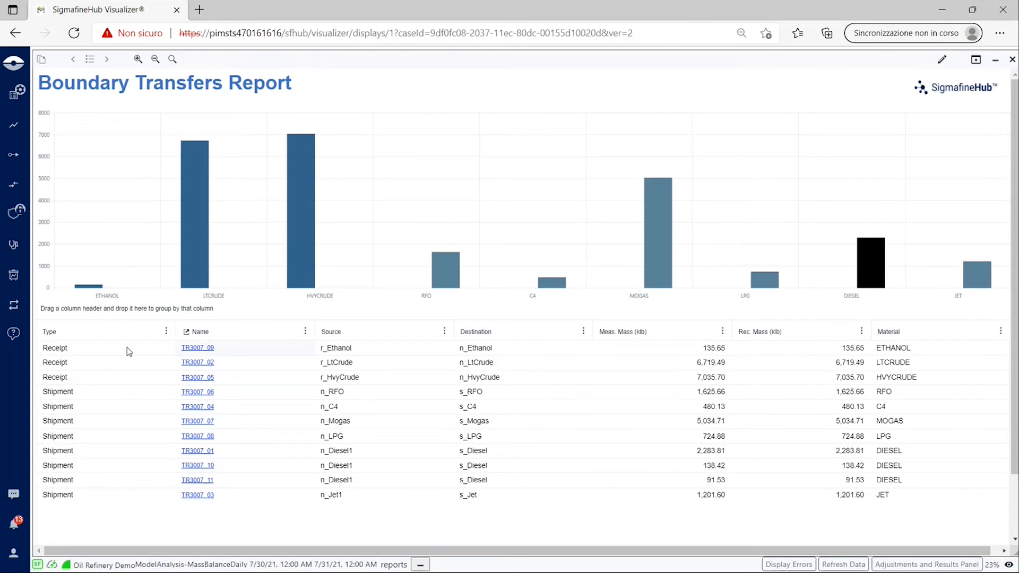
View the p_CU details on the display, open the Unit Production Yield report, fit it to the window and group its table by Unit.
click(198, 258)
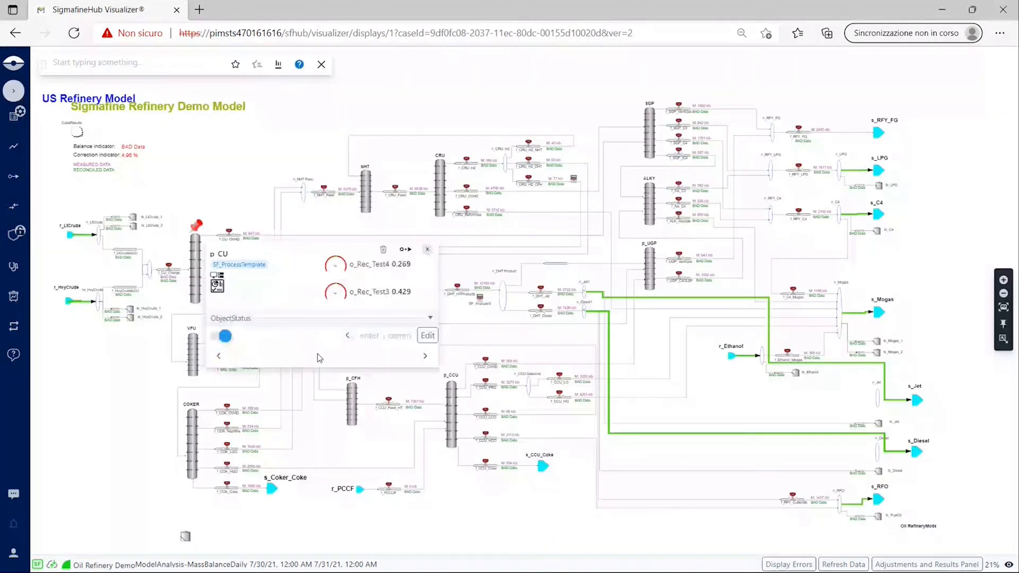
click(13, 301)
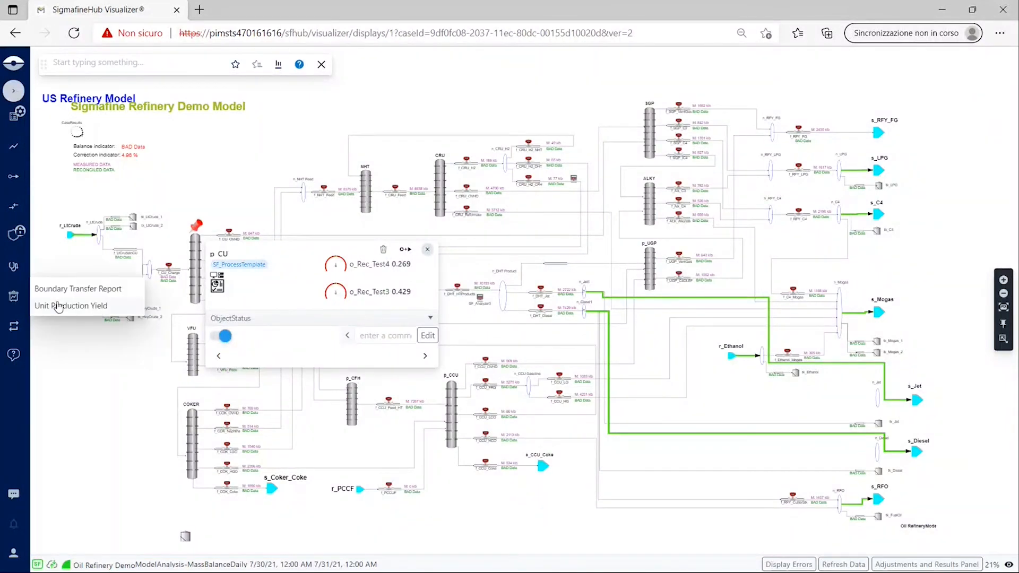
click(96, 306)
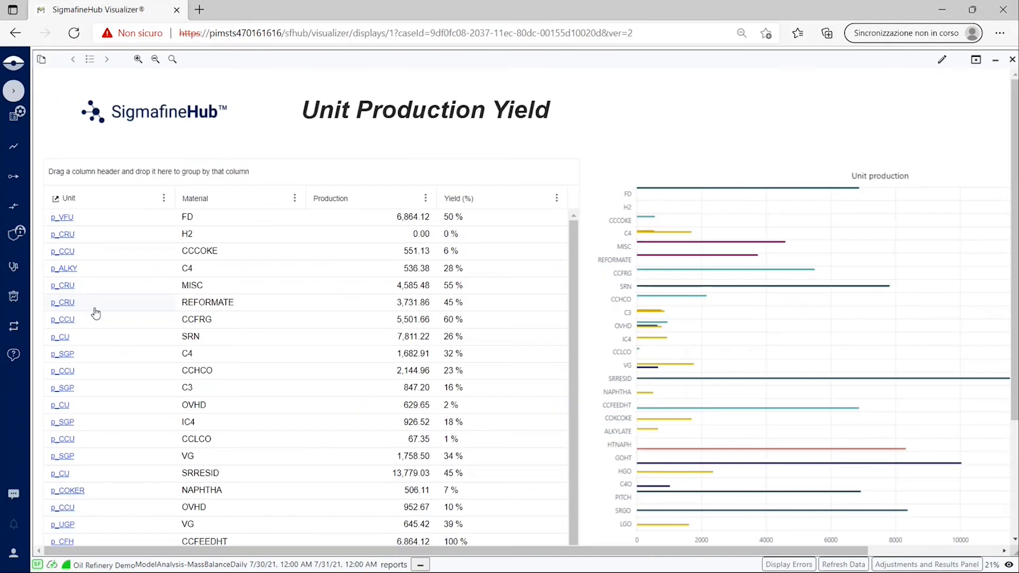
click(172, 59)
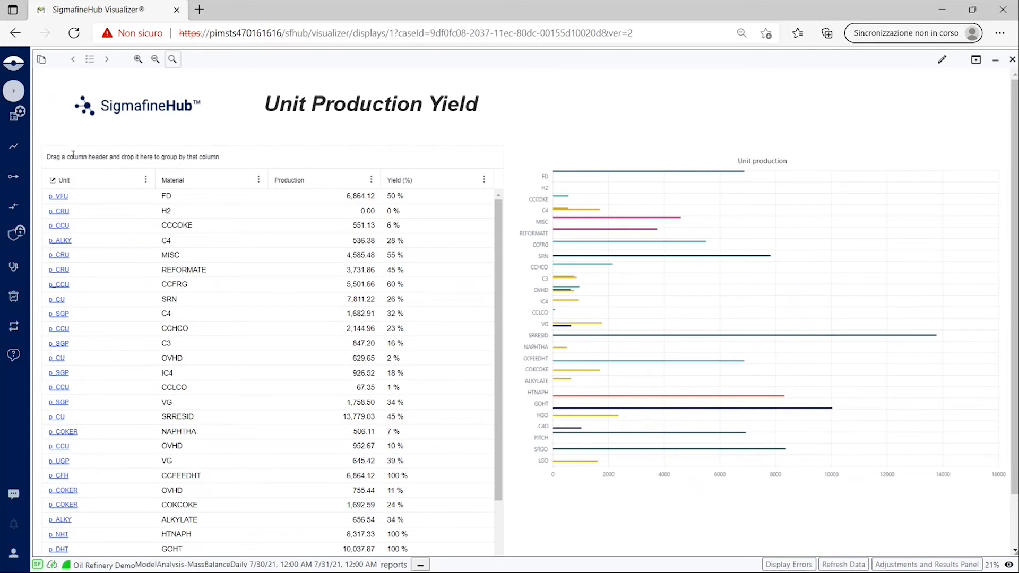
drag(63, 180, 74, 158)
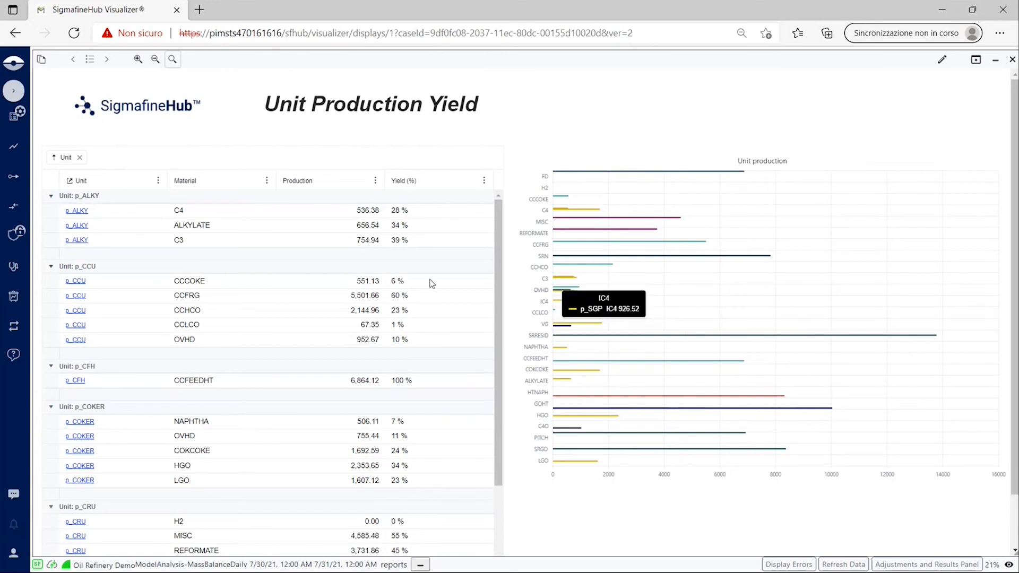
Regroup the unit production table by Material instead of Unit and review the groups down to SRRESID.
click(80, 158)
drag(202, 188, 117, 158)
scroll(56, 200, down, 3)
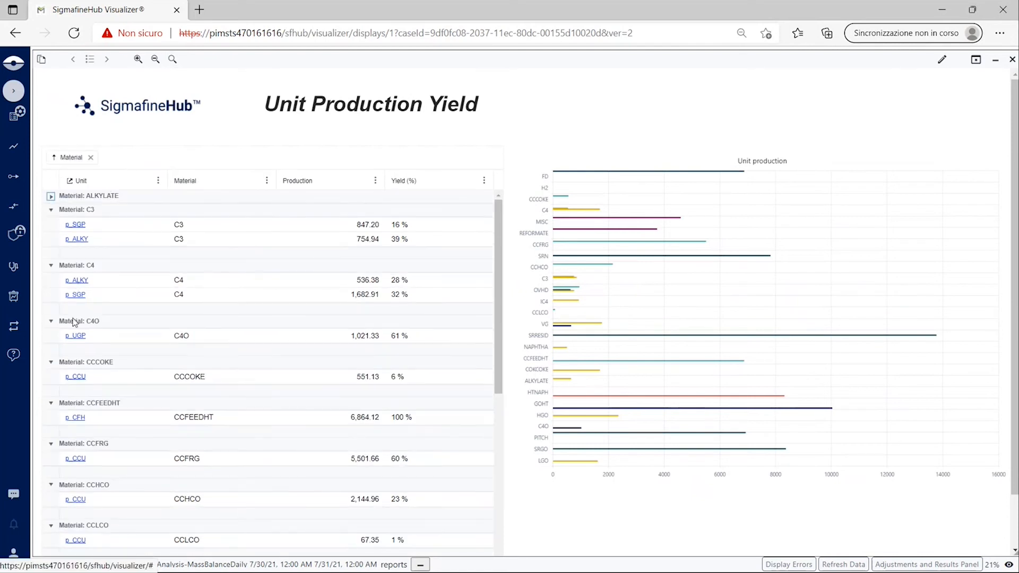
scroll(72, 335, down, 10)
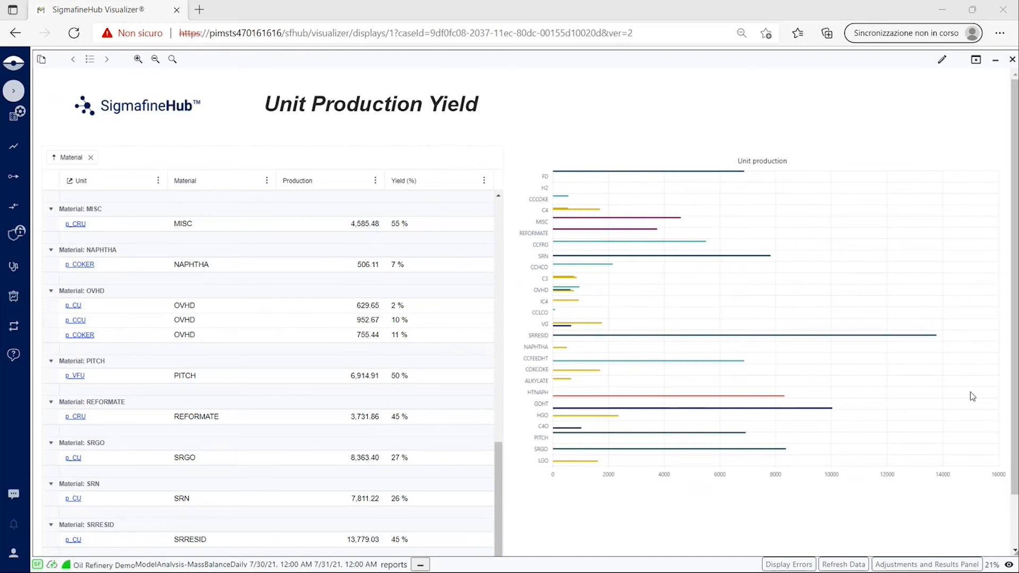
Shrink the yield report window beside the display and locate the p_CU unit from the OVHD material group.
drag(1012, 555, 457, 545)
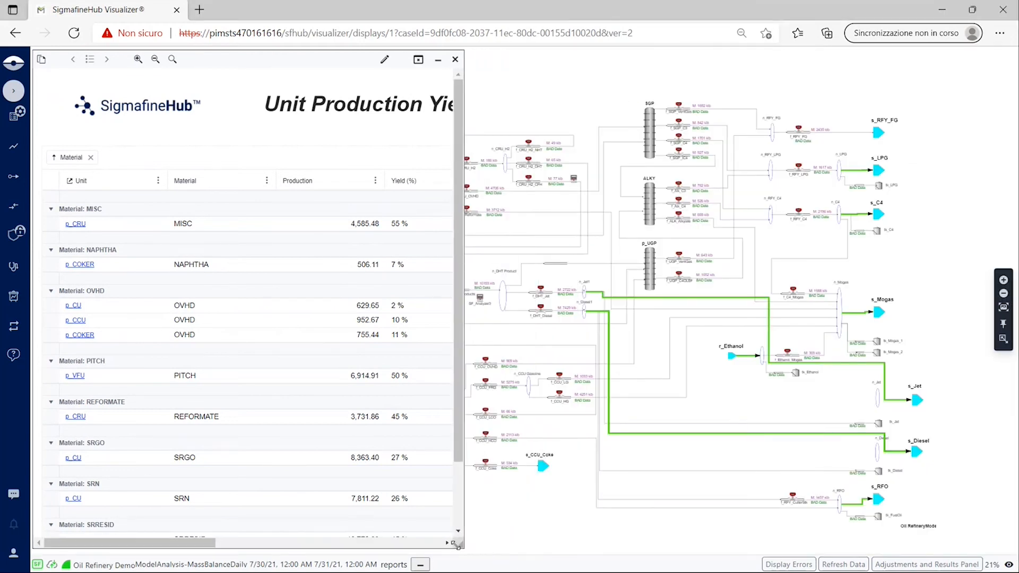
click(172, 59)
click(137, 59)
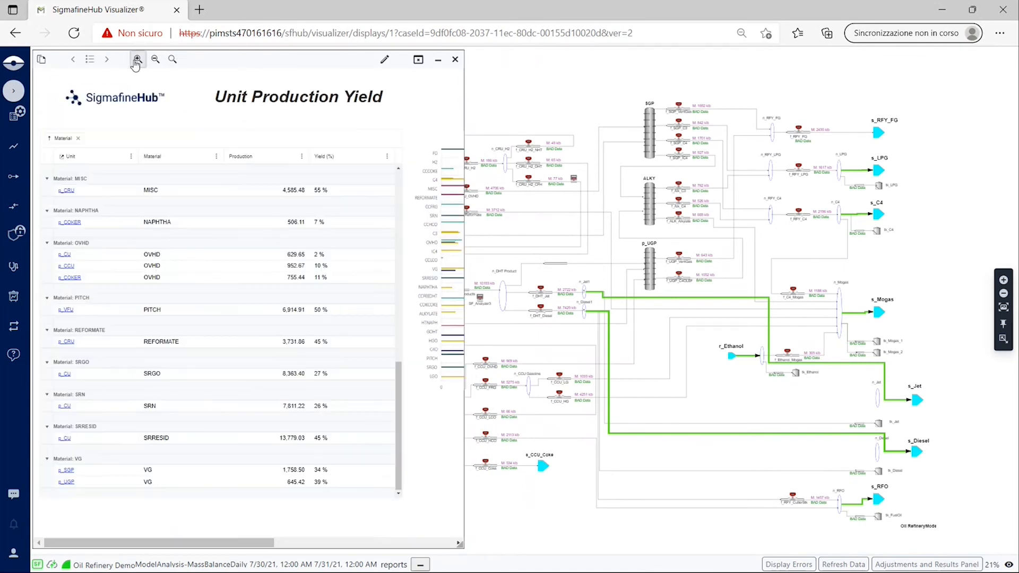
click(76, 315)
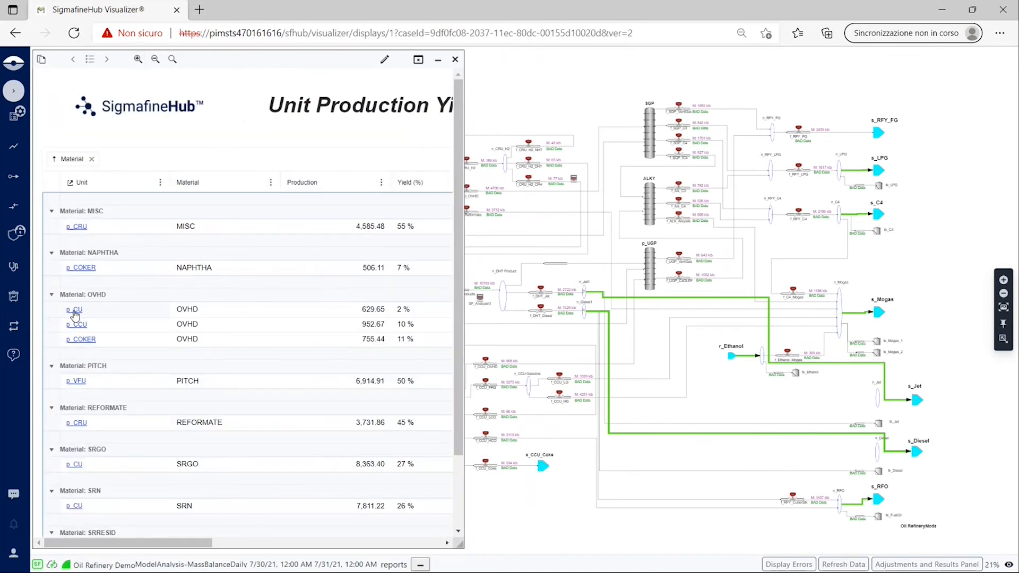
drag(465, 308, 256, 307)
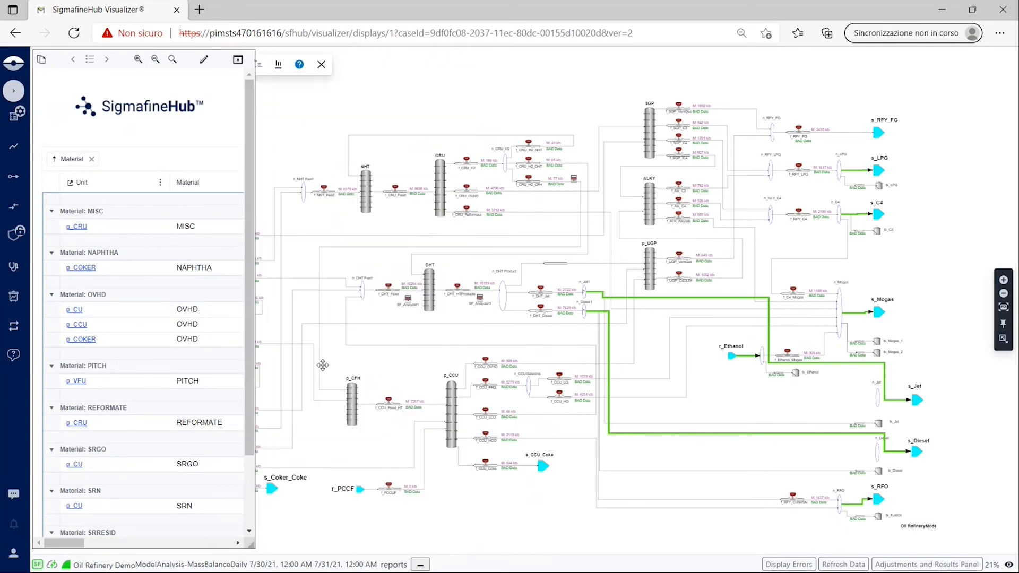
drag(321, 371, 568, 368)
click(443, 254)
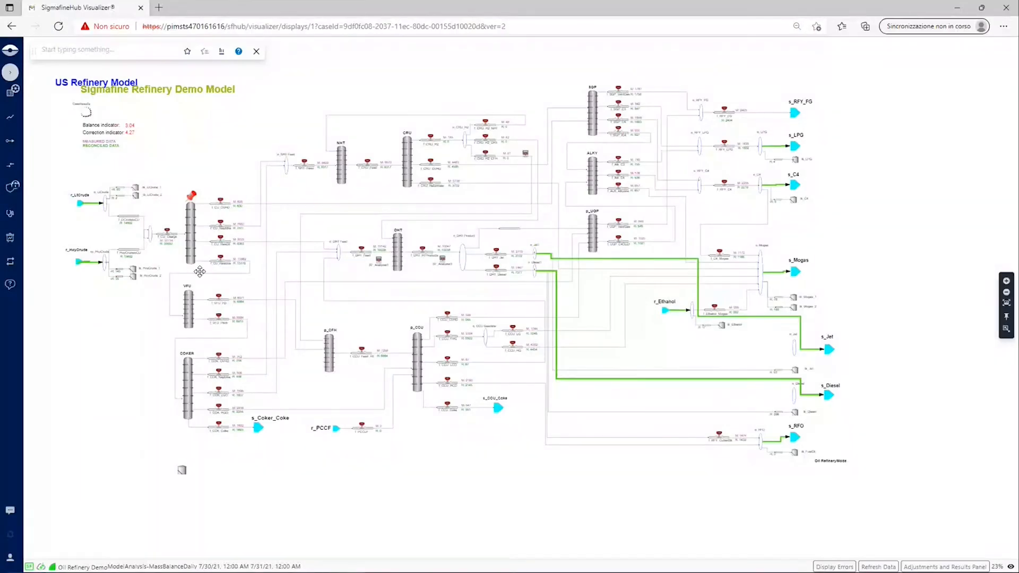
Open the p_CU details on the display, view its Production Yield By Unit report, and shrink the report window to expose the model.
scroll(211, 271, up, 3)
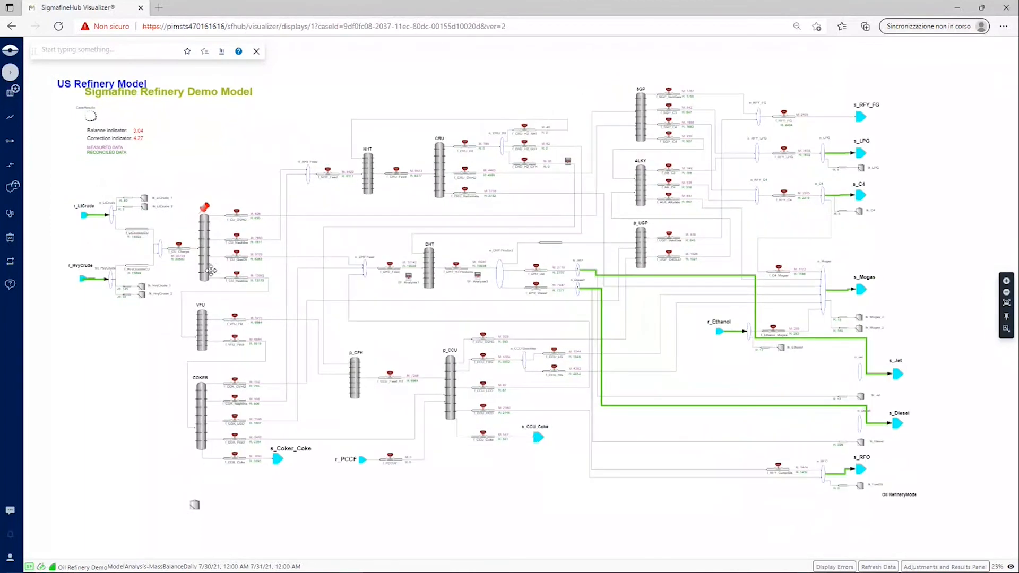
scroll(273, 330, up, 3)
click(272, 328)
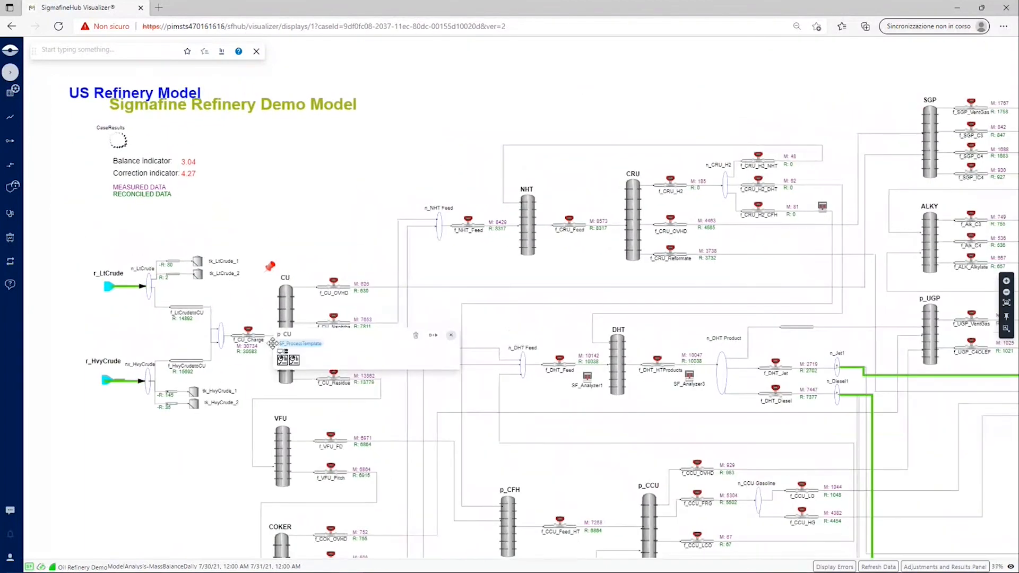
scroll(285, 341, up, 3)
scroll(285, 338, up, 2)
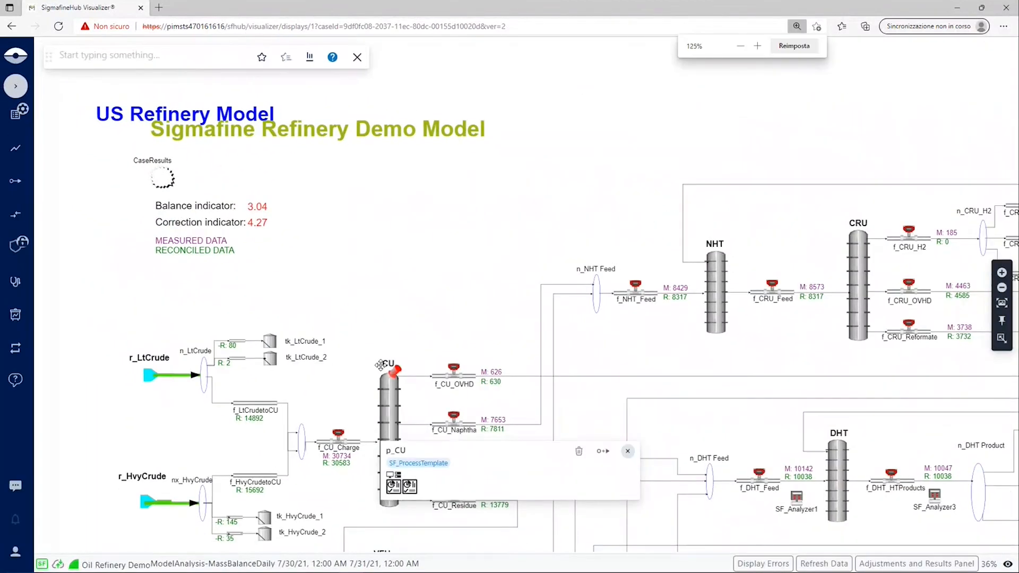
scroll(380, 365, down, 2)
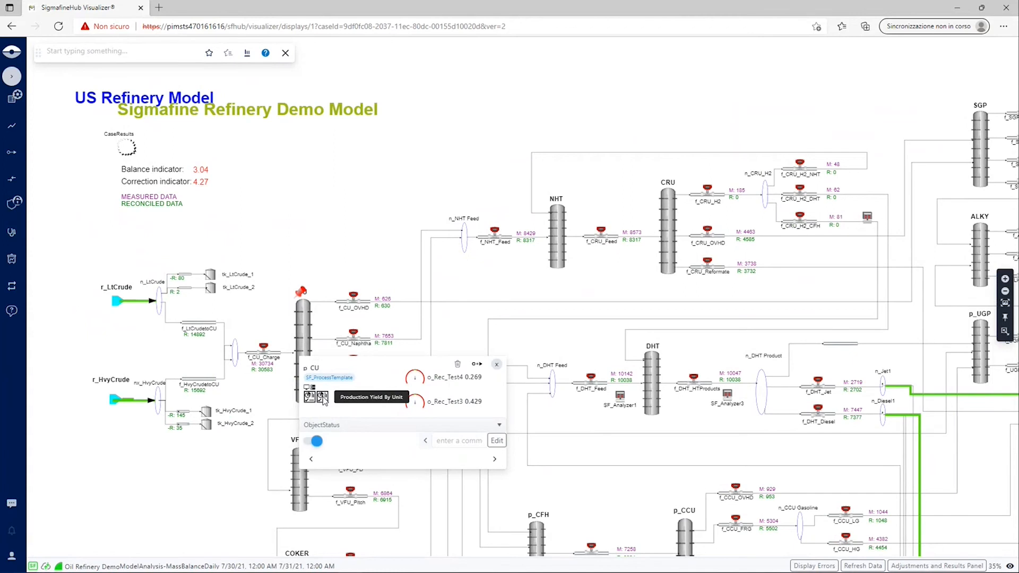
click(322, 397)
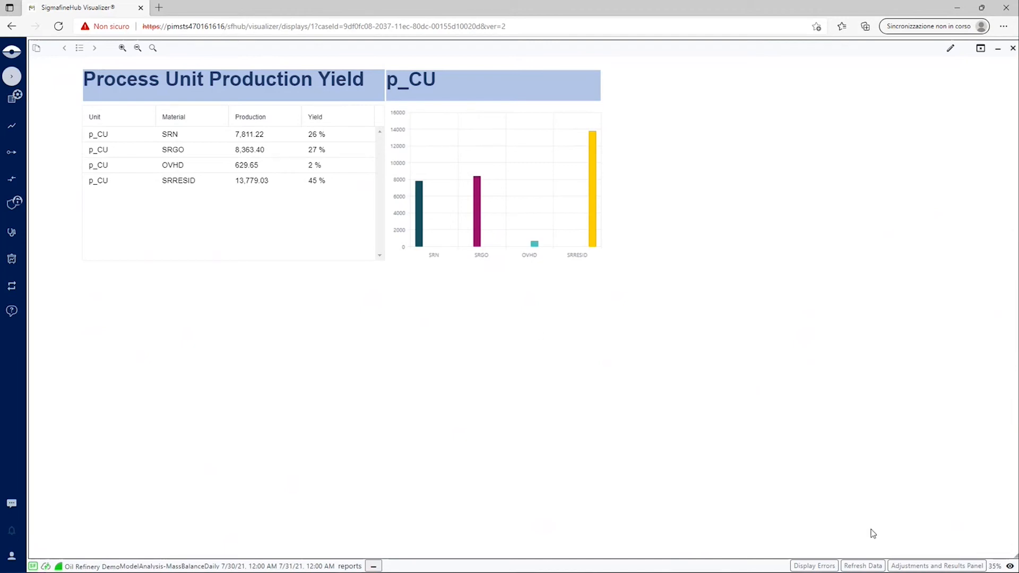
drag(1013, 555, 643, 286)
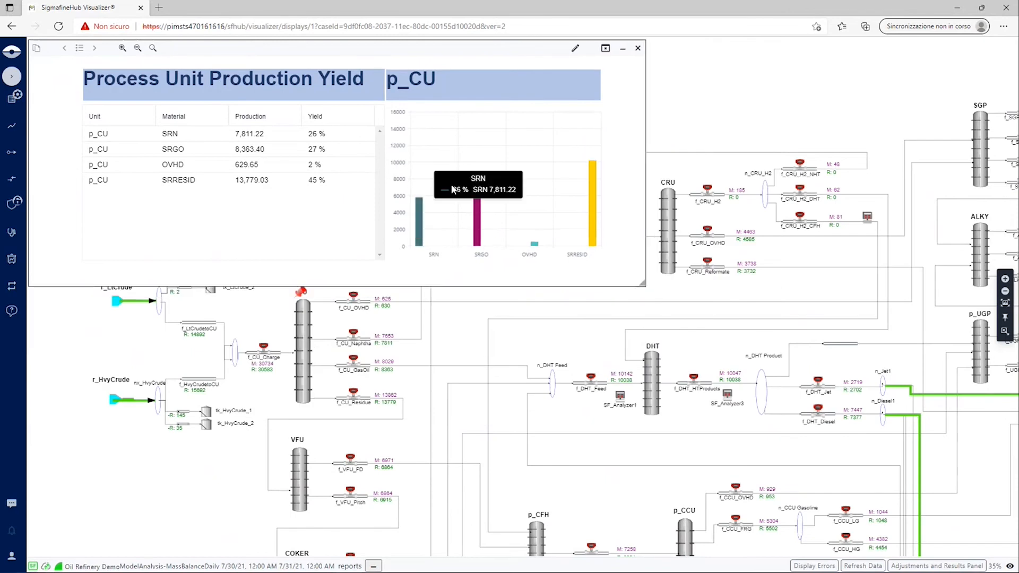
Move the p_CU production yield report window across the display to uncover the model beneath it.
drag(245, 48, 610, 109)
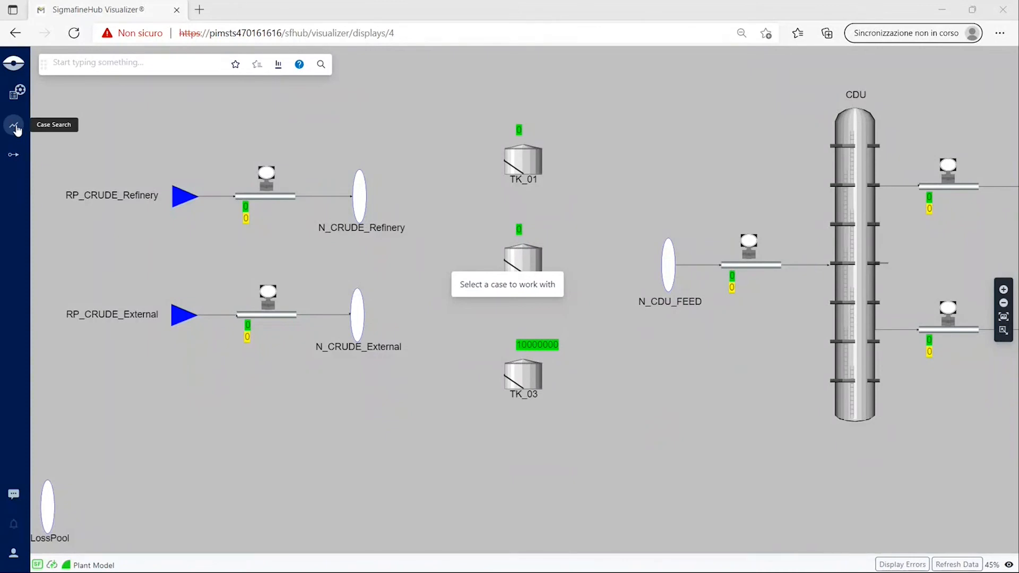
Search the cases for the CompositionTracking analysis and select the 5/11/16 to 5/12/16 case for the Plant Model display.
click(15, 128)
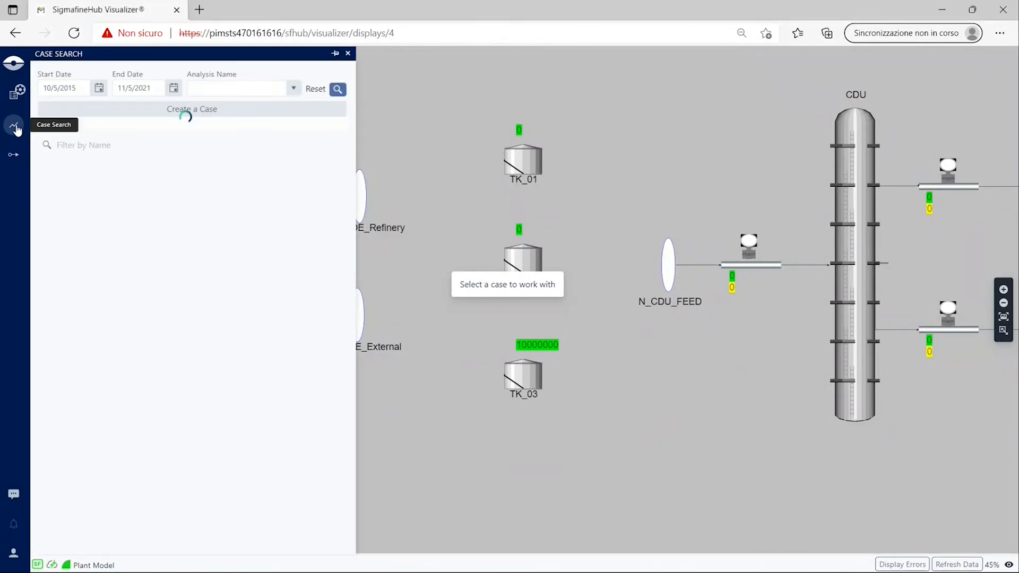
click(294, 89)
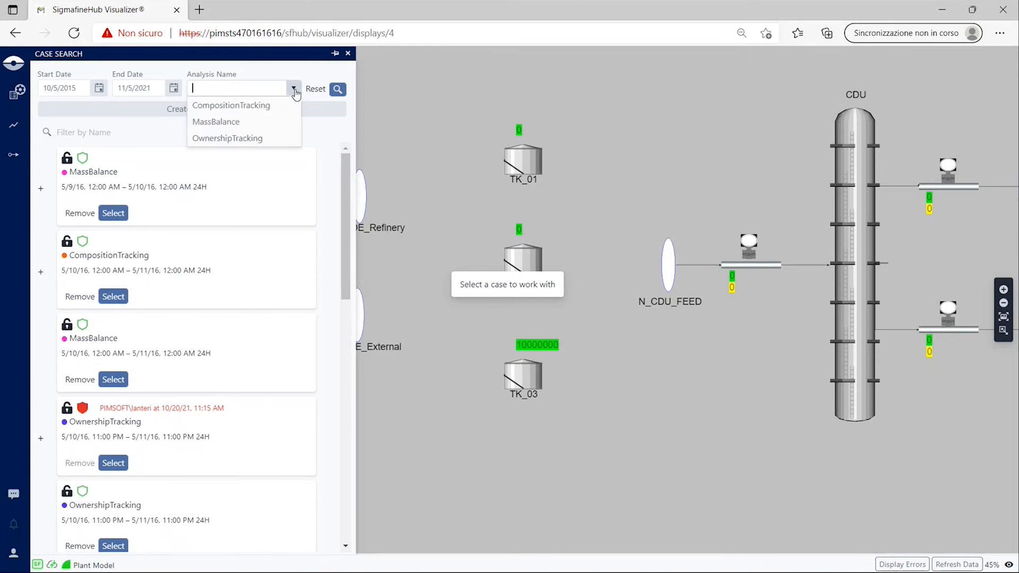
click(219, 105)
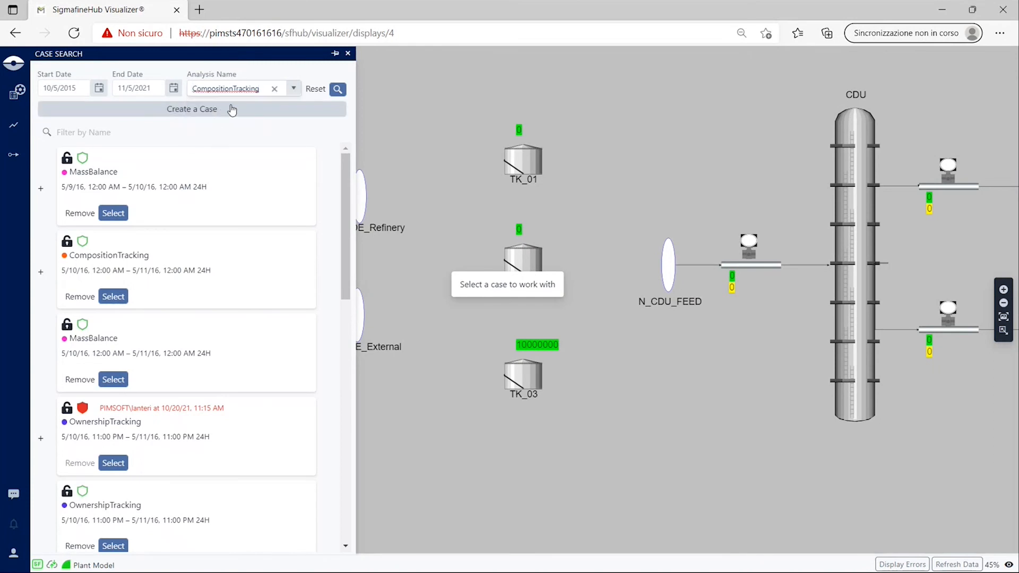
click(337, 89)
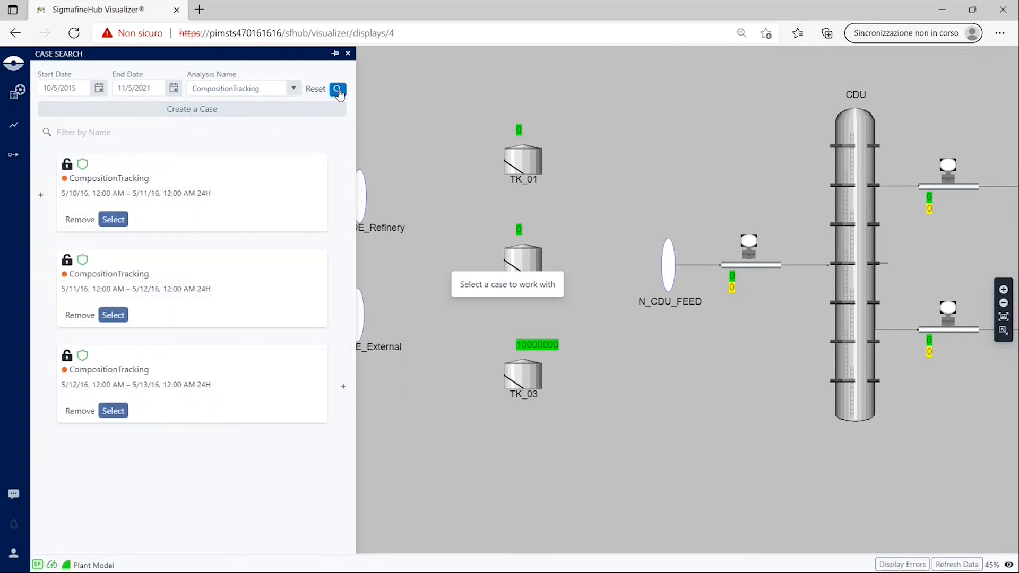
click(120, 317)
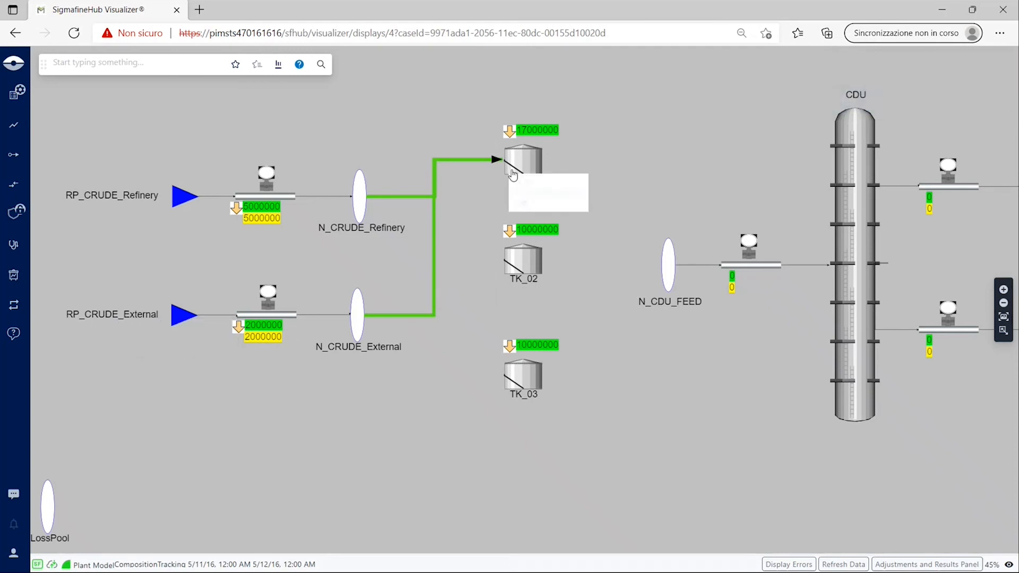
Open the report with stream and material details for tank TK_01 and fit it to the window.
click(527, 165)
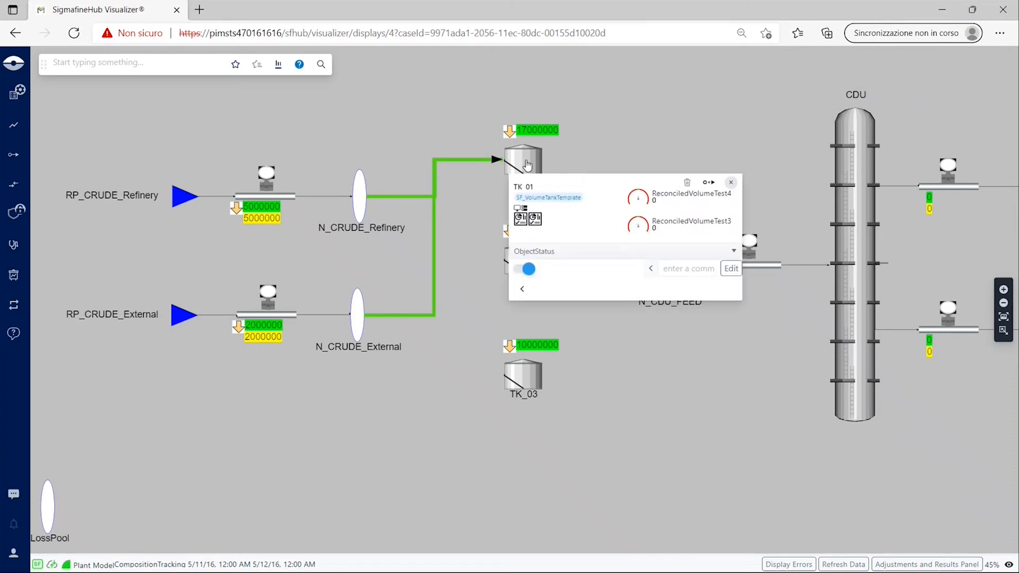
click(536, 219)
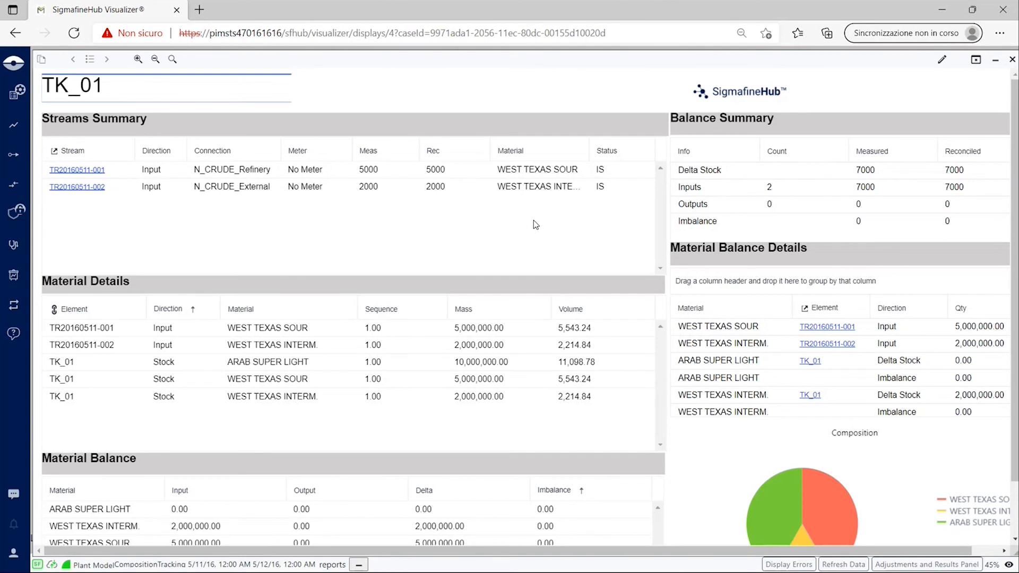
click(172, 63)
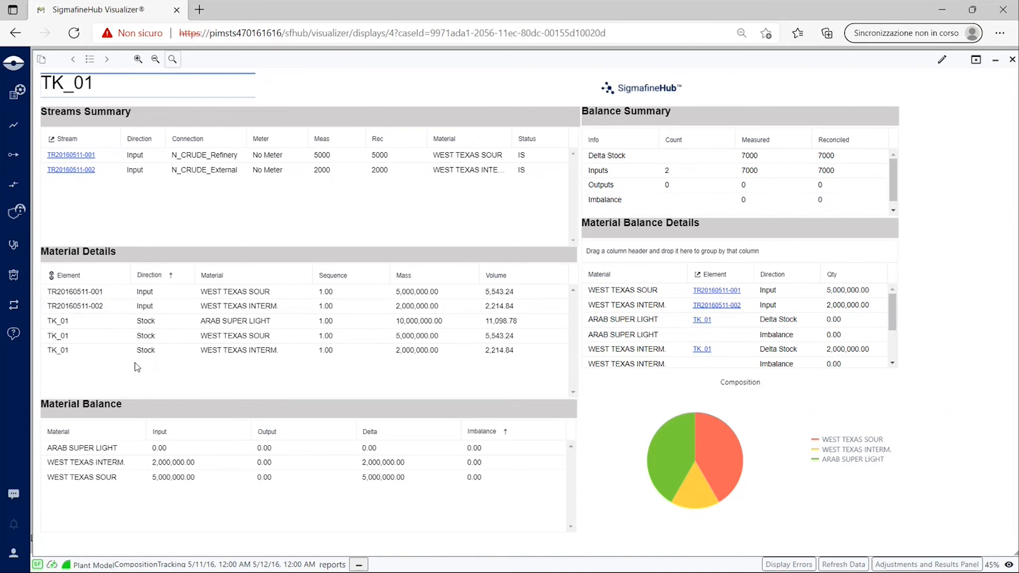
click(57, 326)
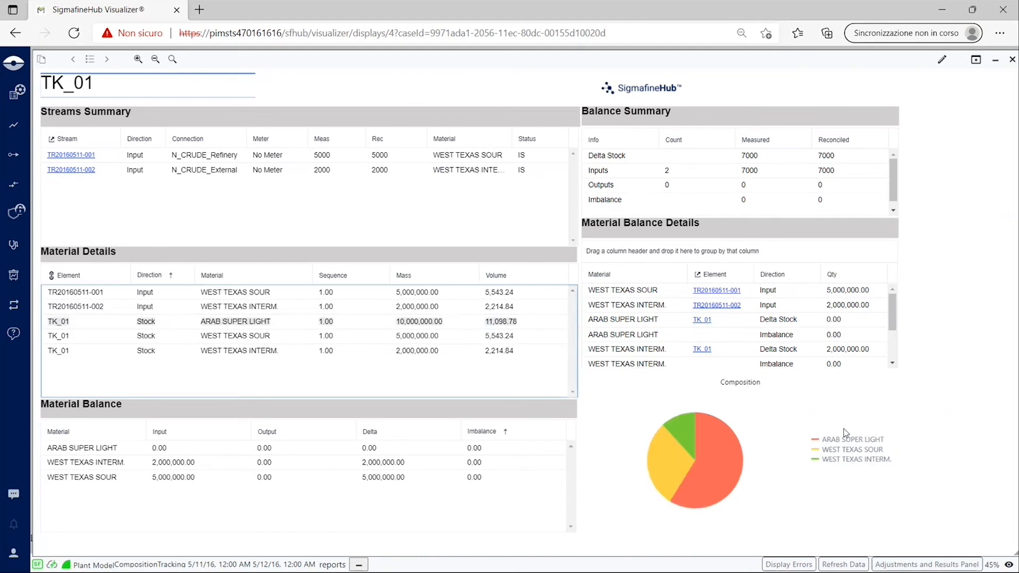
mouse_move(689, 438)
click(75, 293)
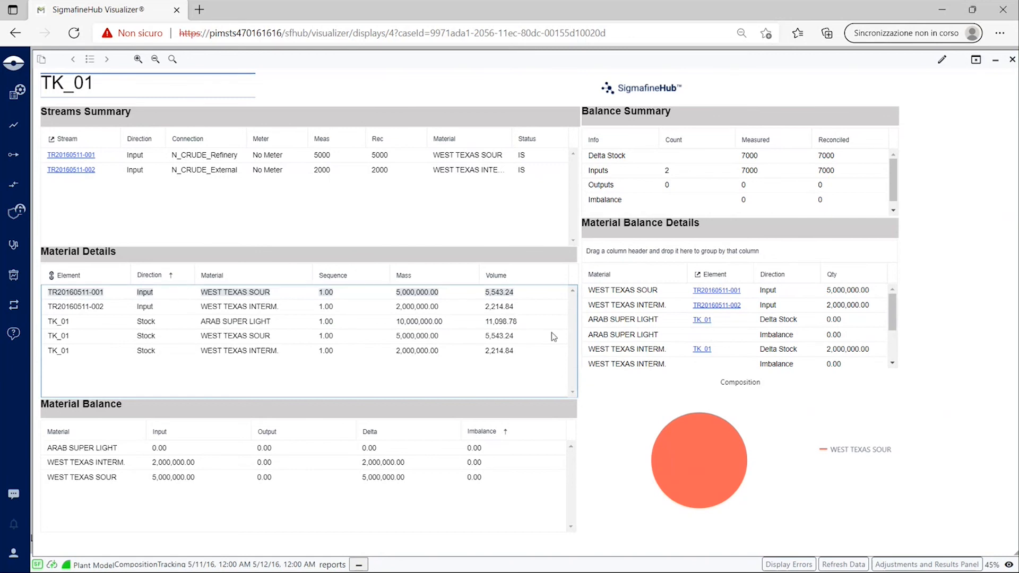
mouse_move(709, 456)
click(59, 324)
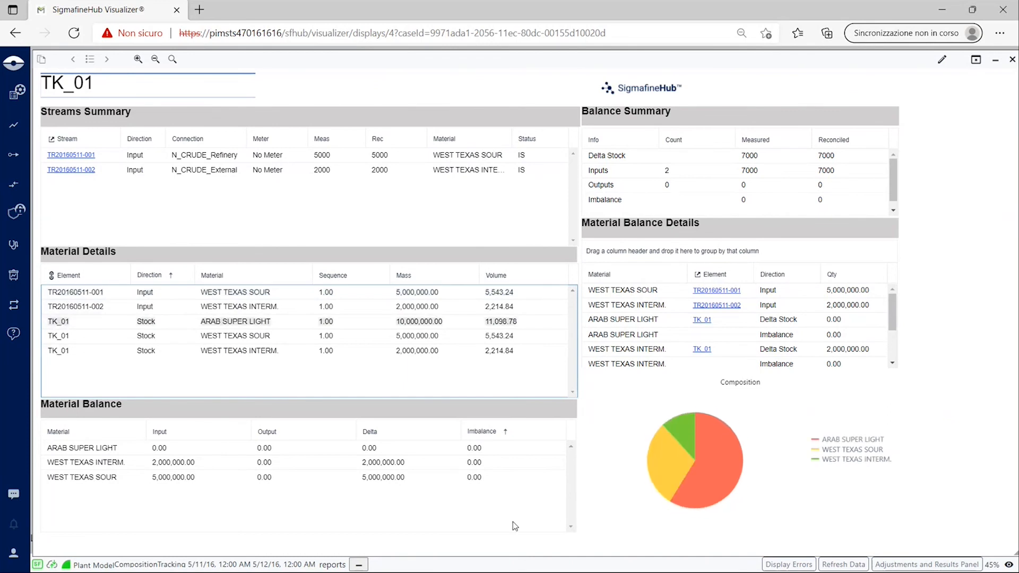
mouse_move(717, 487)
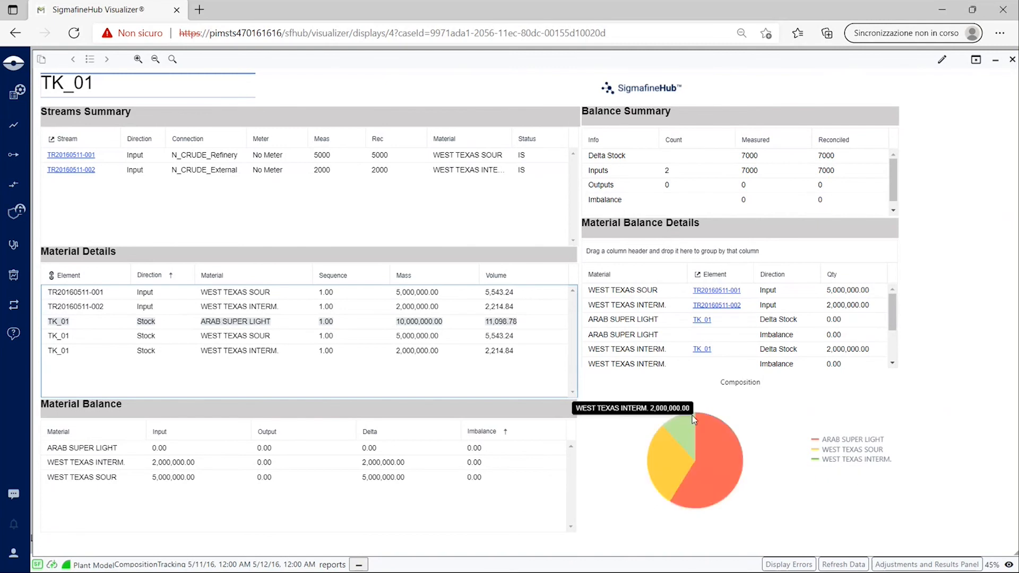
mouse_move(692, 450)
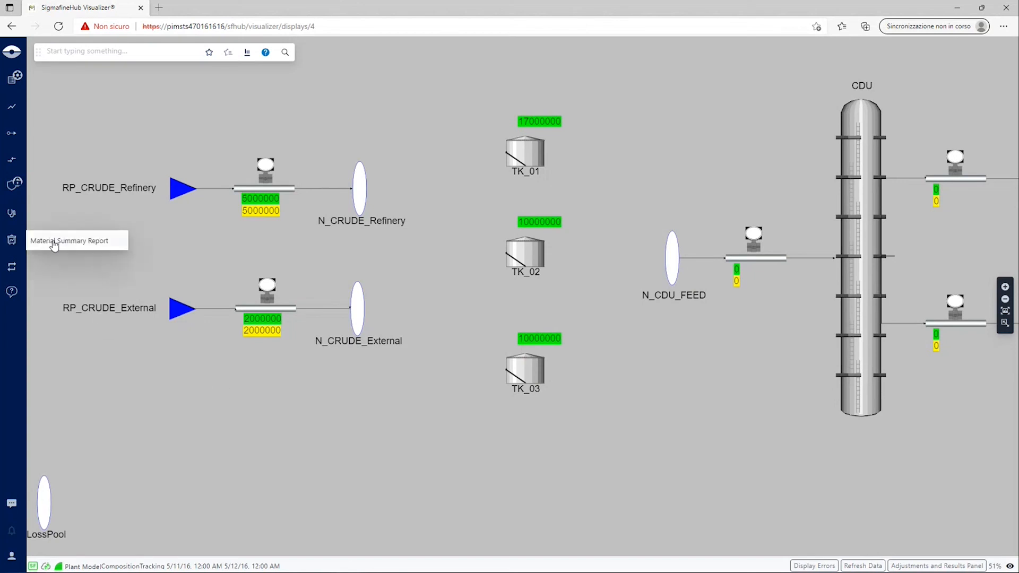
Open the Material Summary Report in a narrowed window and examine its Material Summary and Materials by tank charts.
click(62, 246)
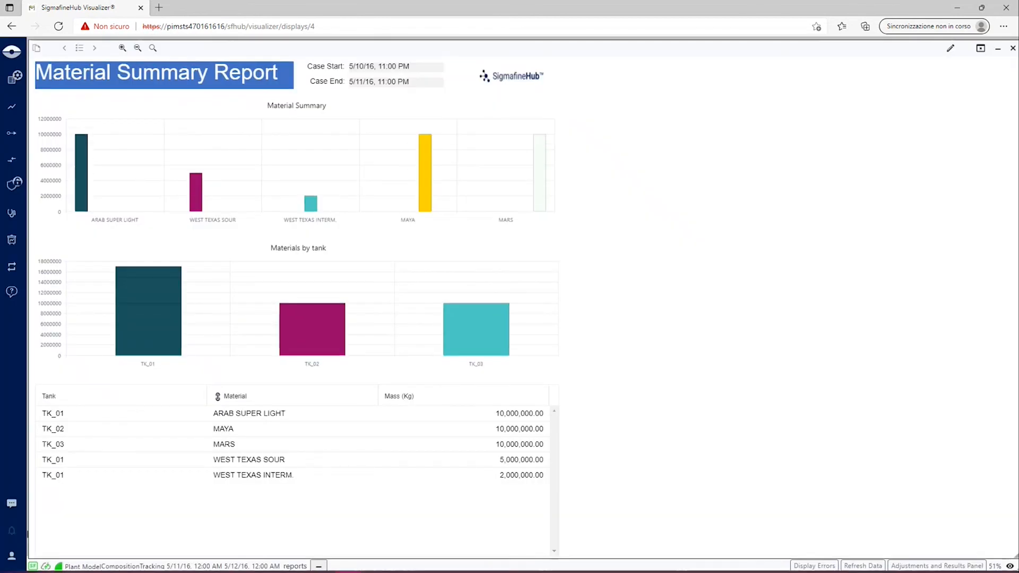
drag(1016, 555, 570, 531)
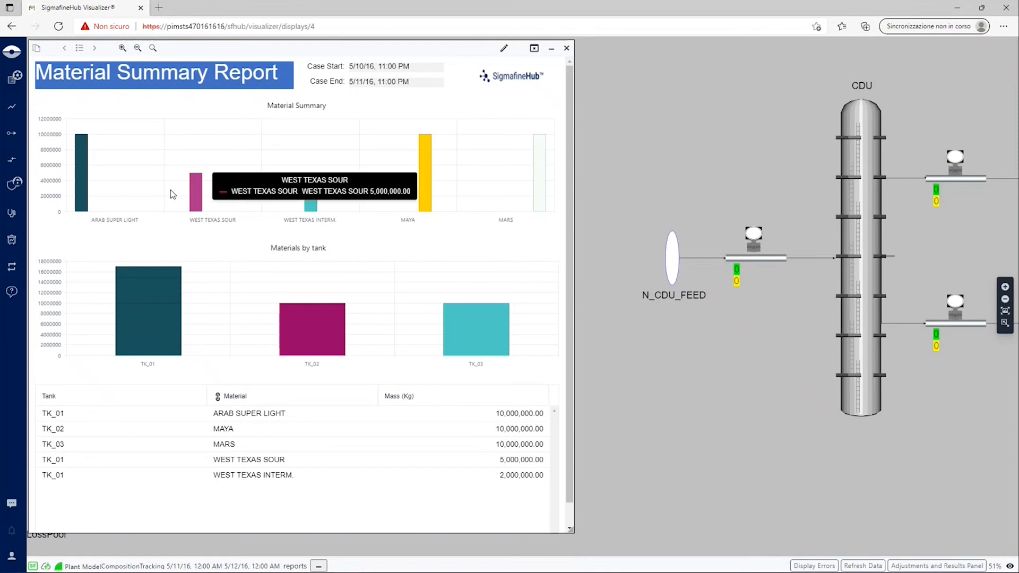
mouse_move(81, 189)
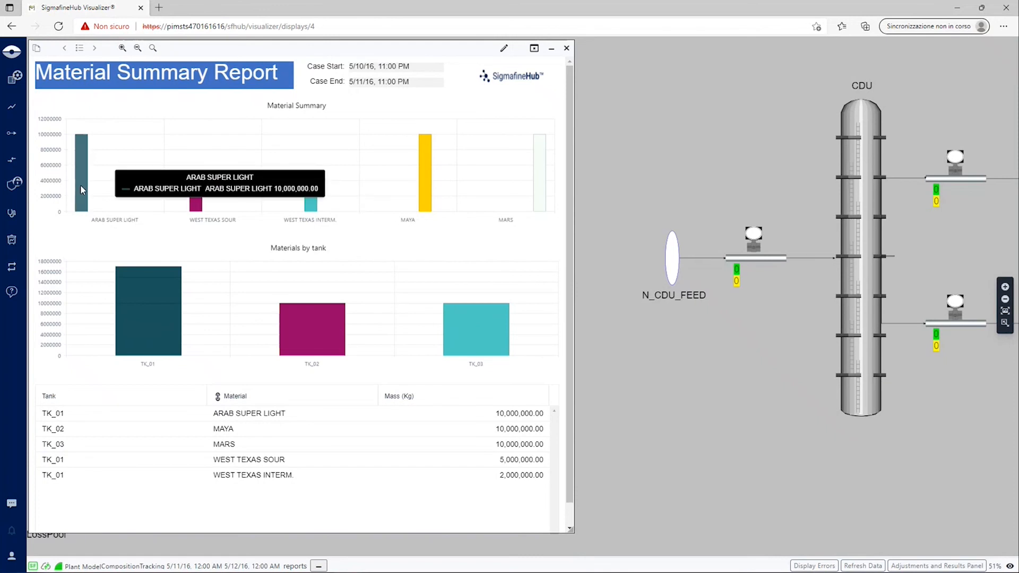
mouse_move(197, 204)
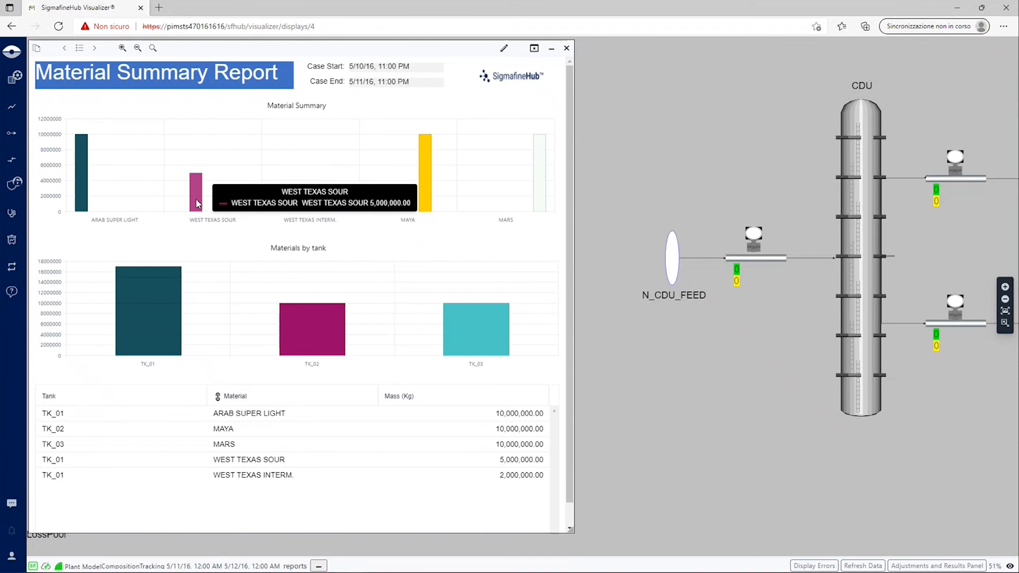
mouse_move(85, 304)
mouse_move(525, 324)
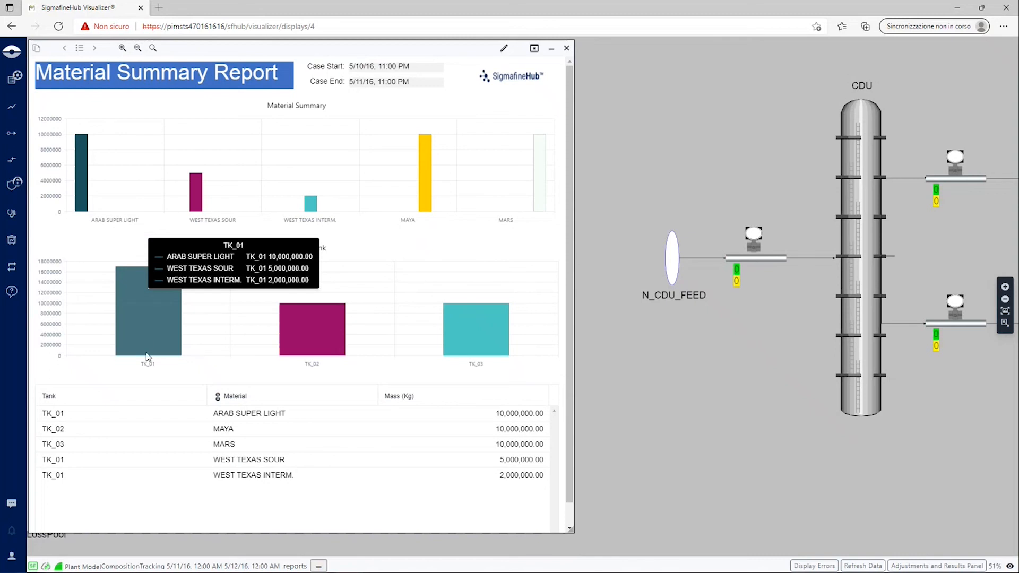
mouse_move(157, 338)
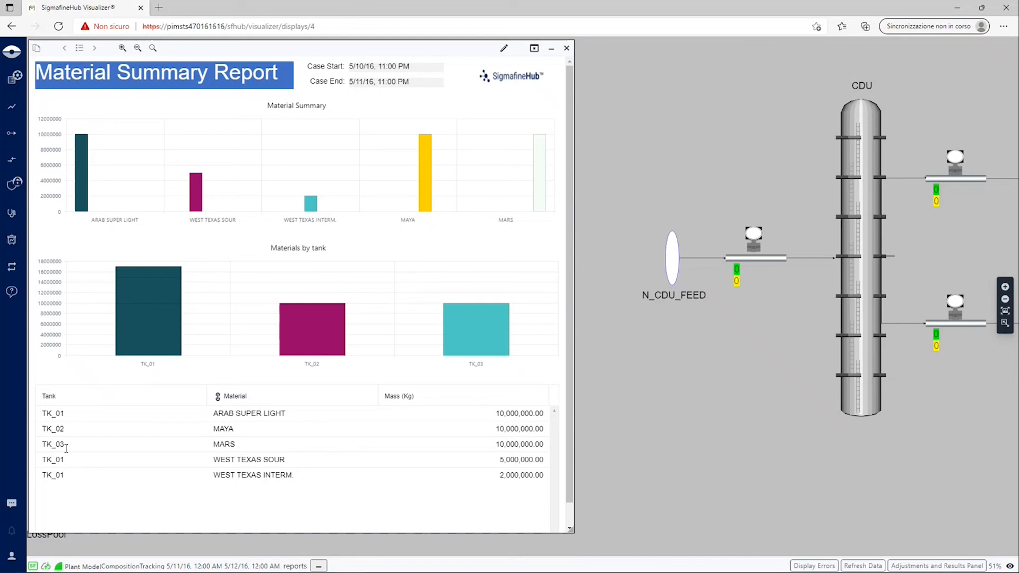
Filter the Materials by tank chart by MAYA and by ARAB SUPER LIGHT to see which tanks hold each material.
click(228, 434)
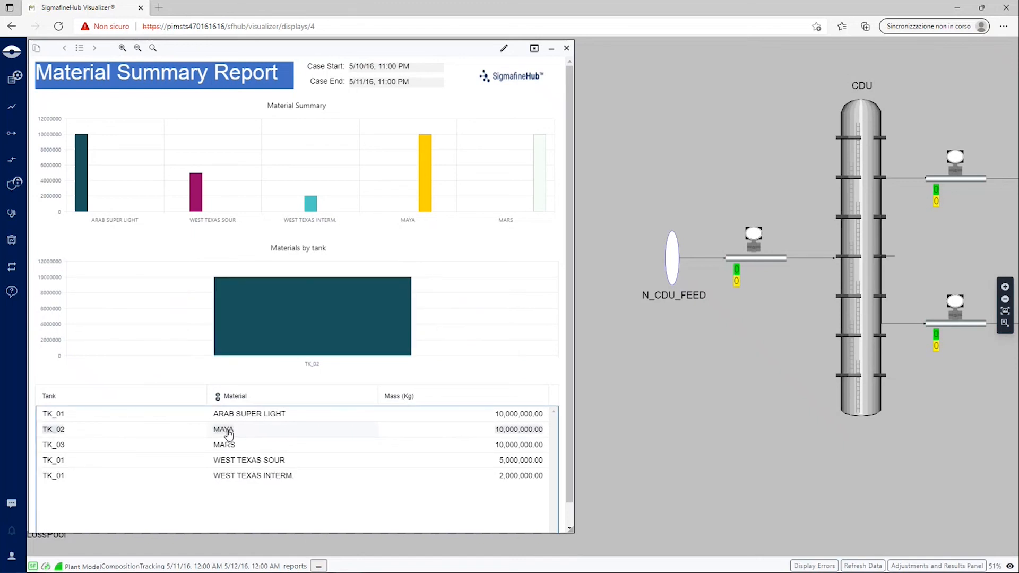
mouse_move(342, 316)
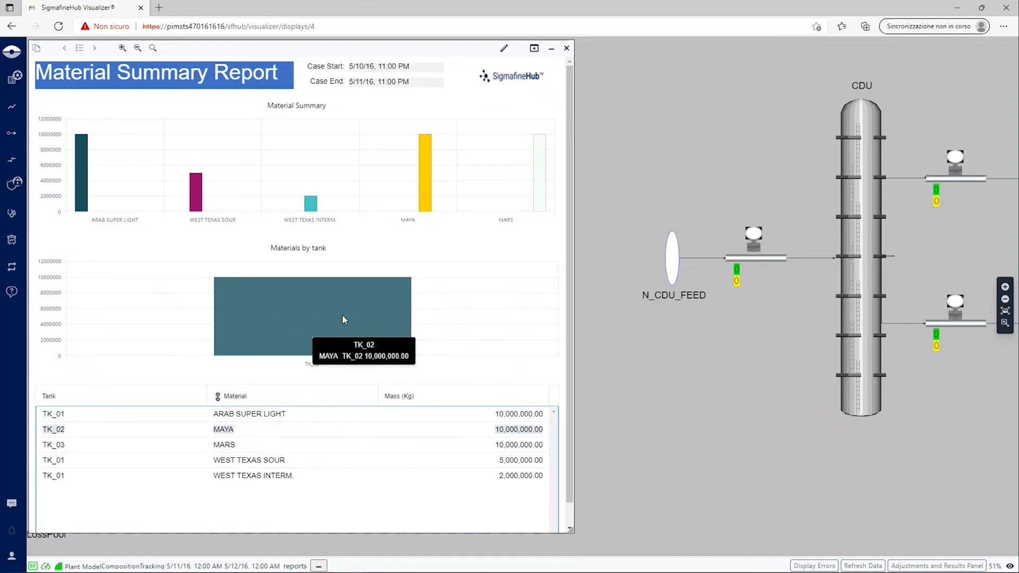
click(259, 417)
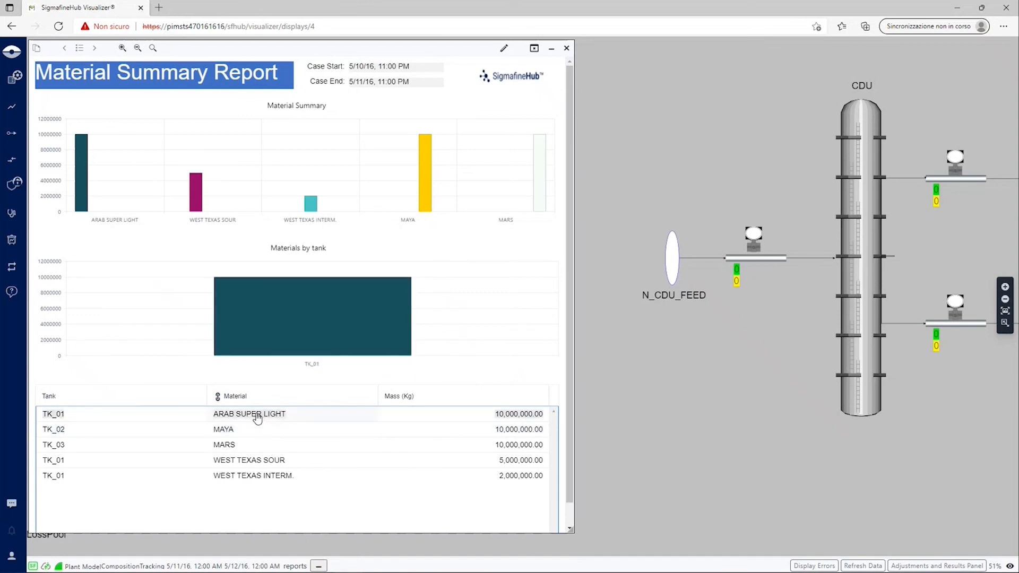
click(278, 414)
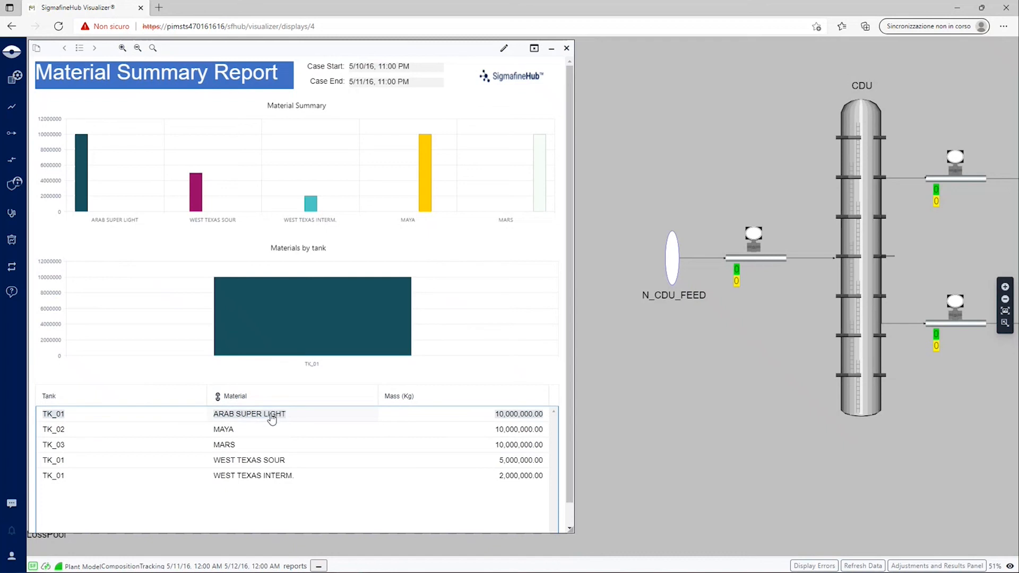